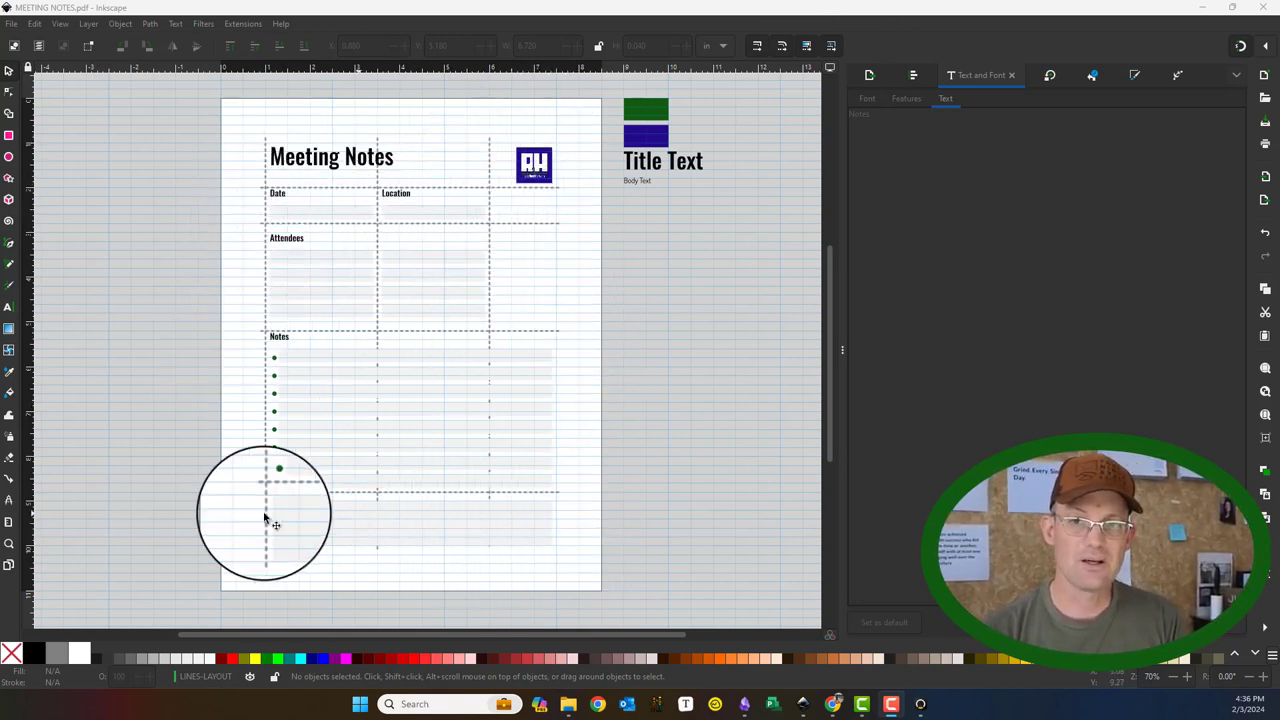
# Step: Close the Meeting Notes drawing window in Inkscape
pyautogui.click(1265, 8)
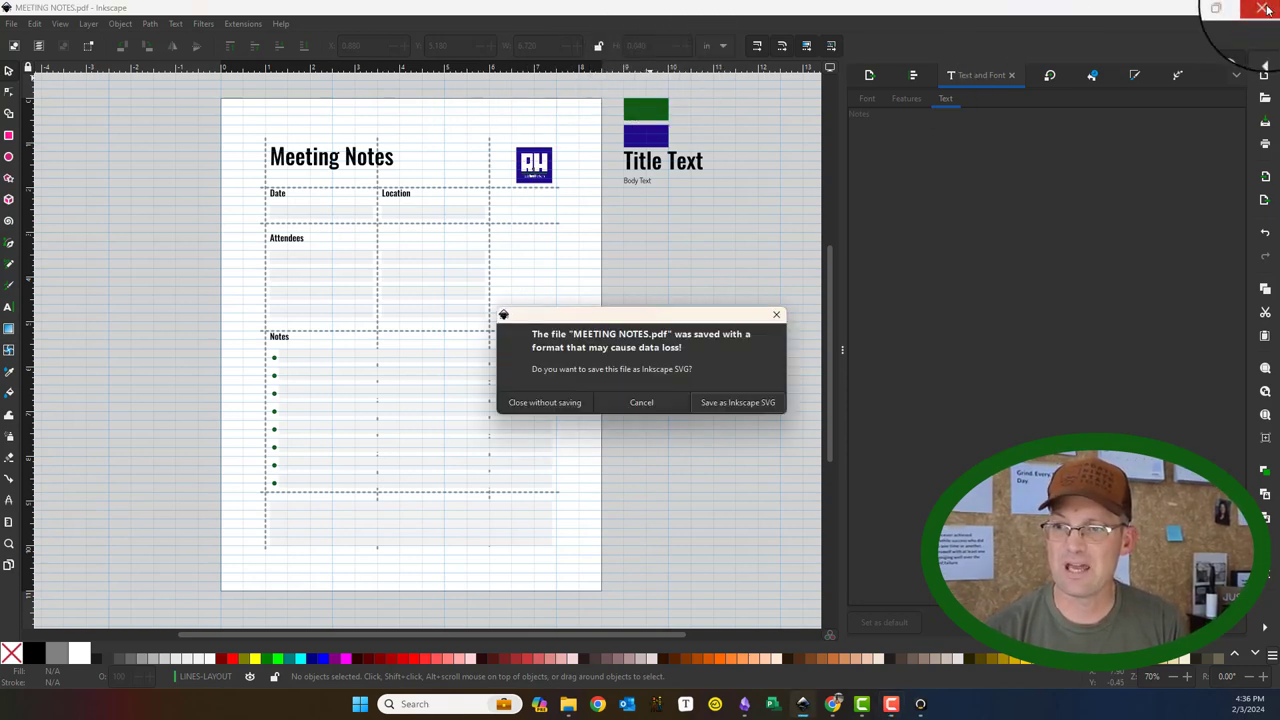
# Step: Close Inkscape without saving, then reopen MEETING NOTES.pdf maximized in Nitro Pro without dashed lines
pyautogui.click(541, 405)
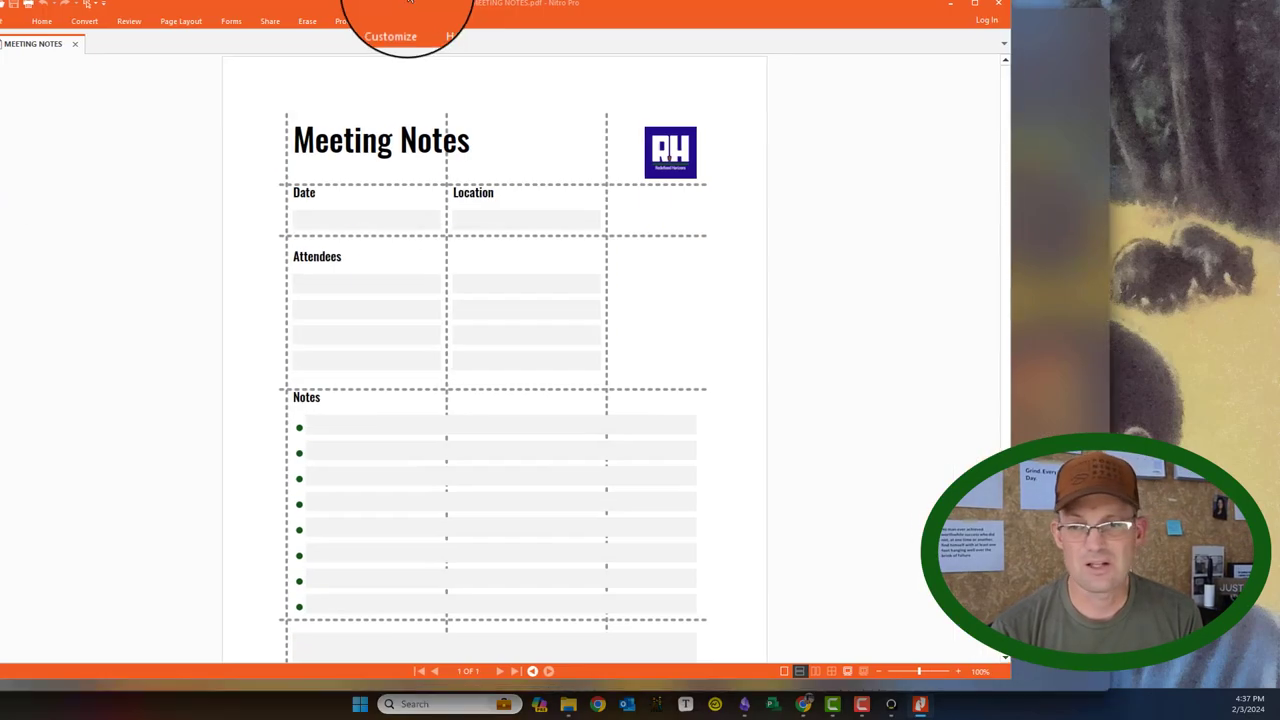
pyautogui.doubleClick(400, 4)
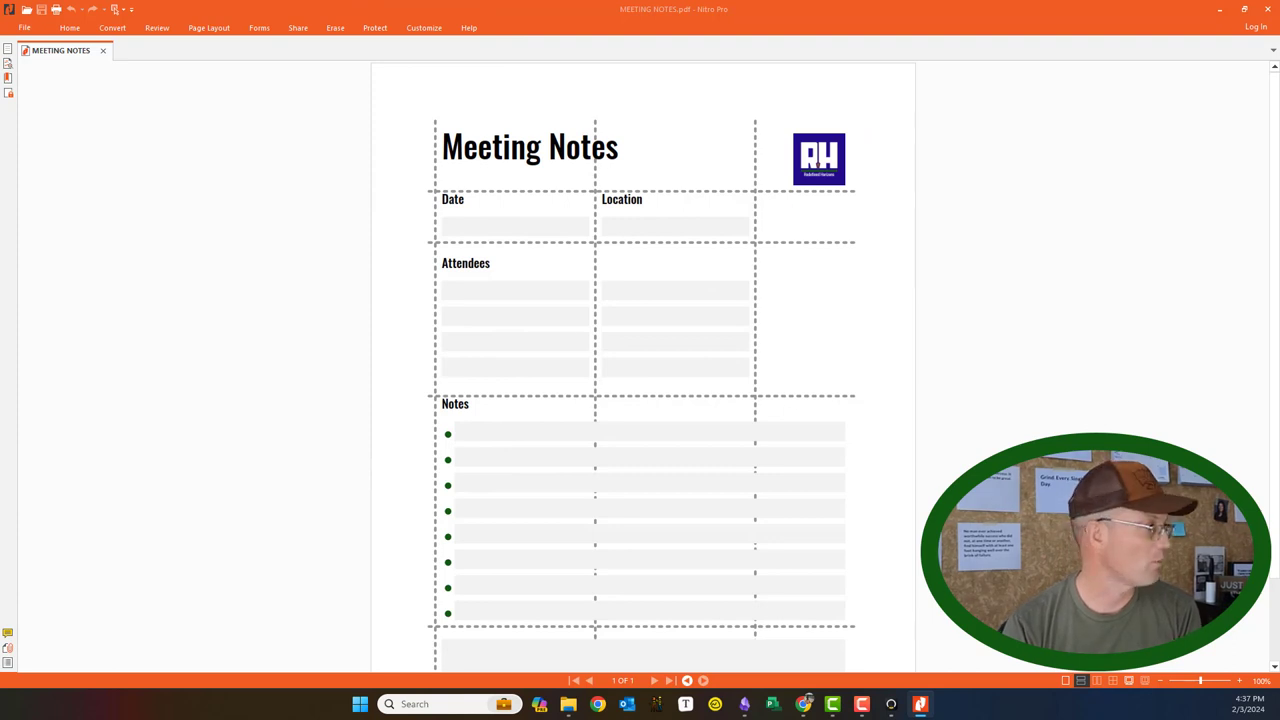
pyautogui.click(1267, 11)
pyautogui.moveTo(877, 708)
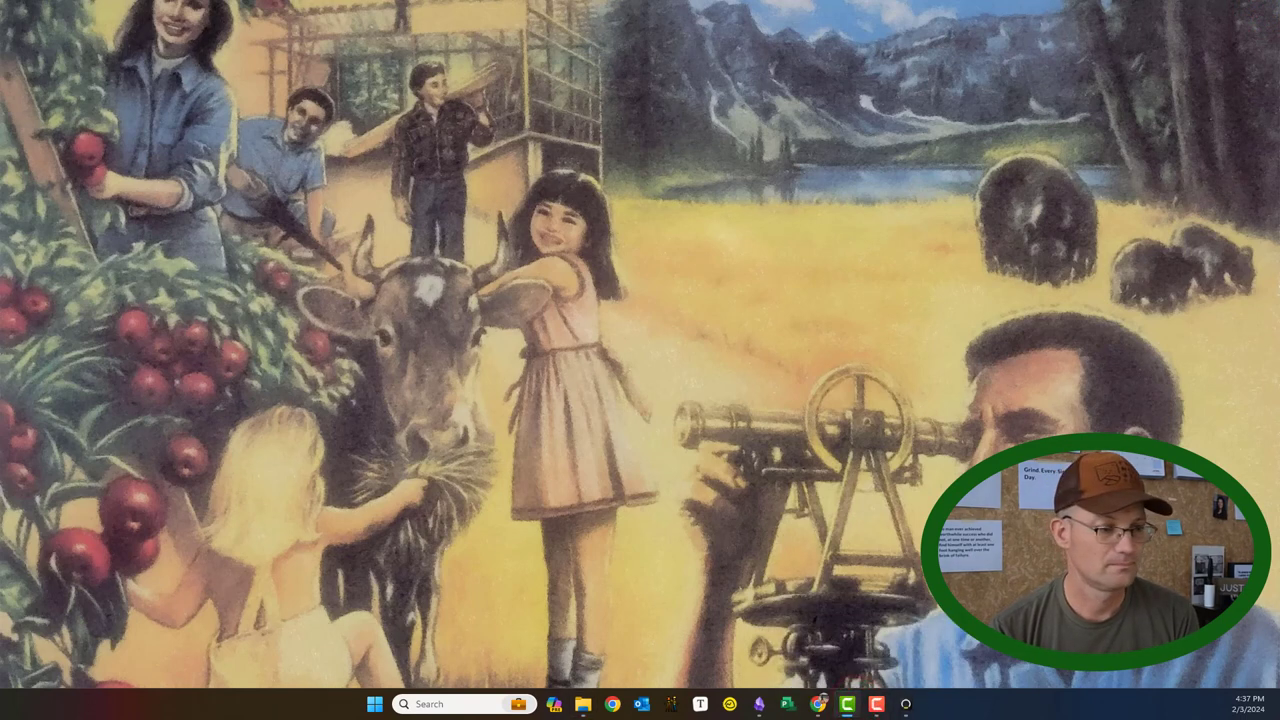
pyautogui.click(876, 705)
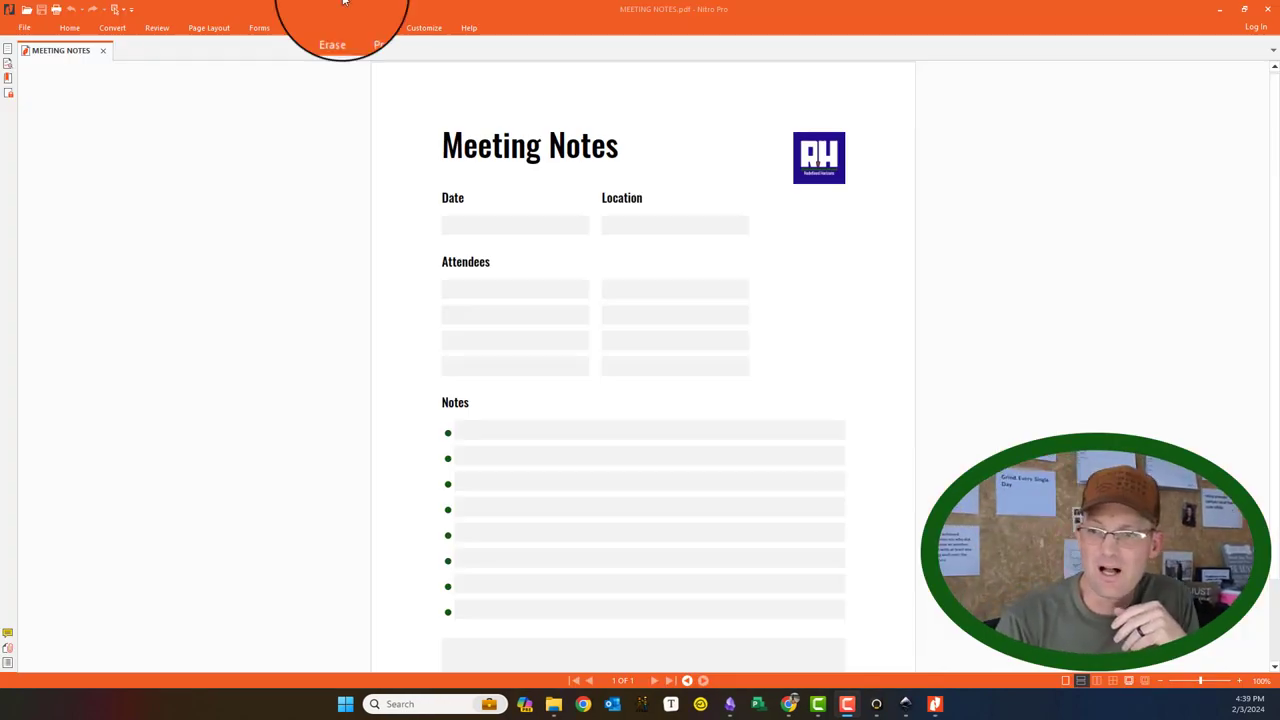
# Step: Zoom the Meeting Notes page to 150%
pyautogui.scroll(-2, 591, 291)
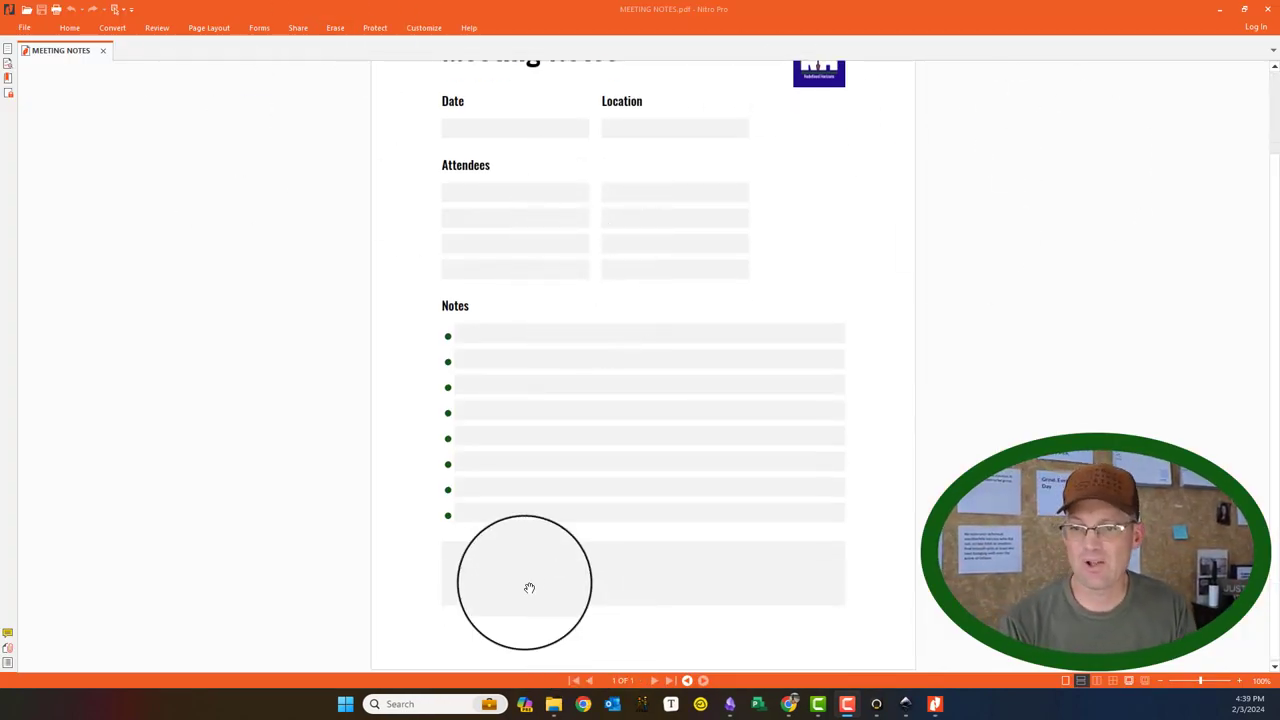
pyautogui.scroll(1, 529, 588)
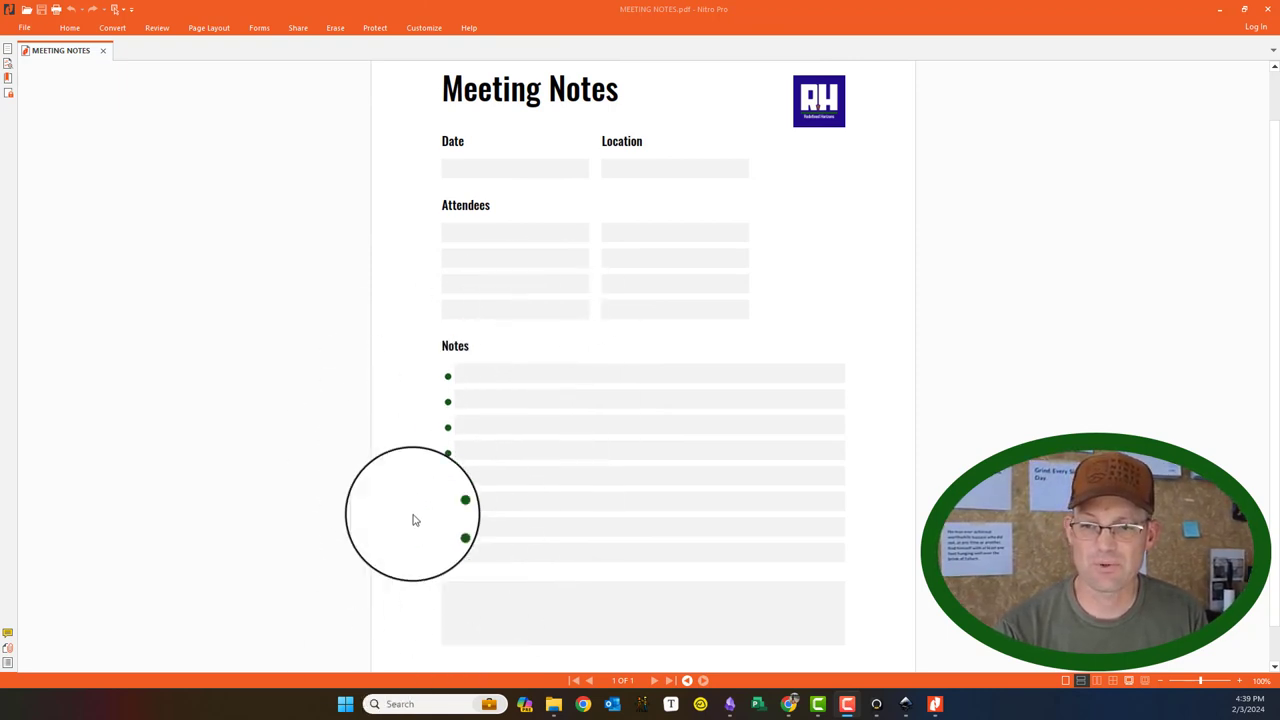
pyautogui.scroll(1, 560, 520)
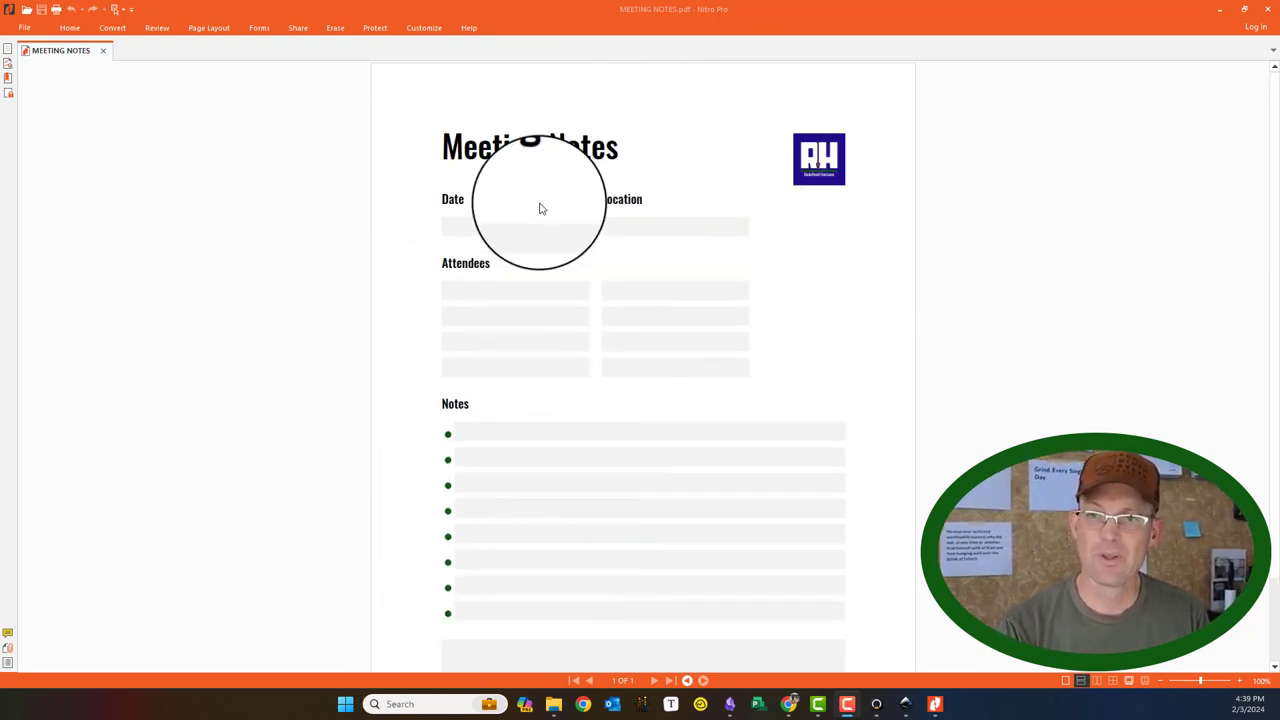
pyautogui.scroll(-2, 600, 280)
pyautogui.scroll(2, 660, 298)
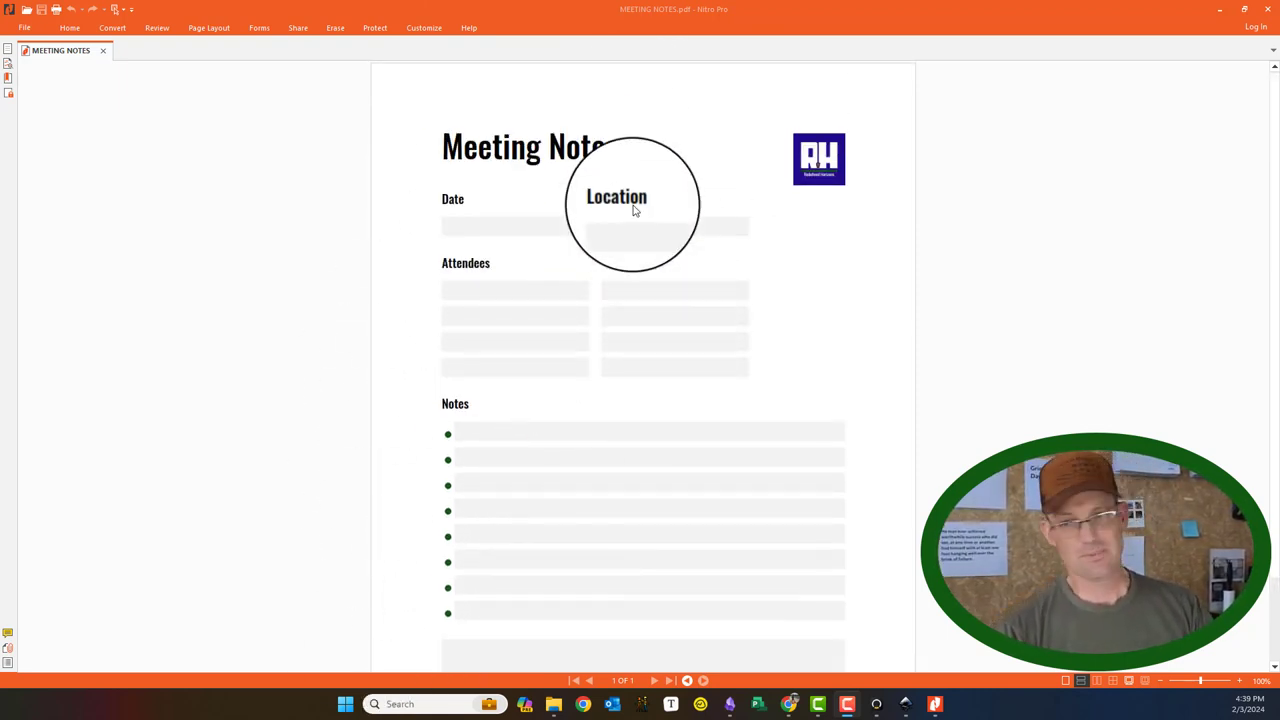
pyautogui.scroll(2, 697, 191)
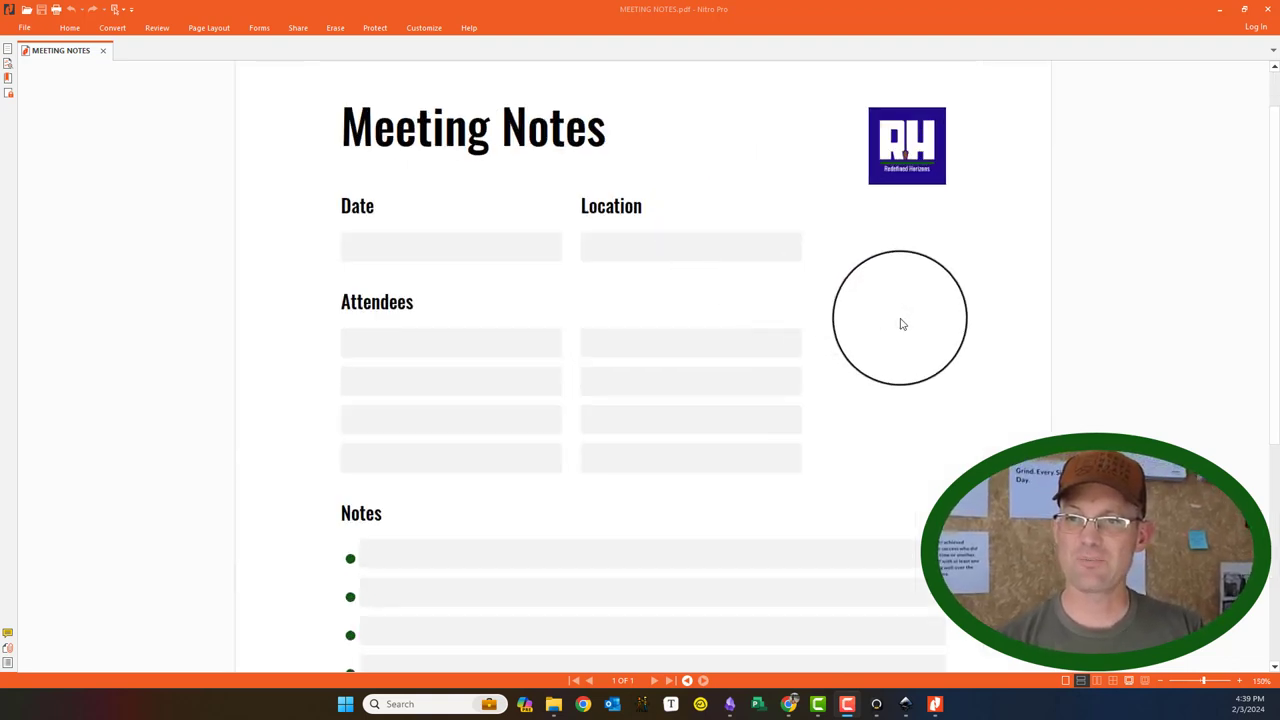
pyautogui.moveTo(801, 318); pyautogui.dragTo(792, 399)
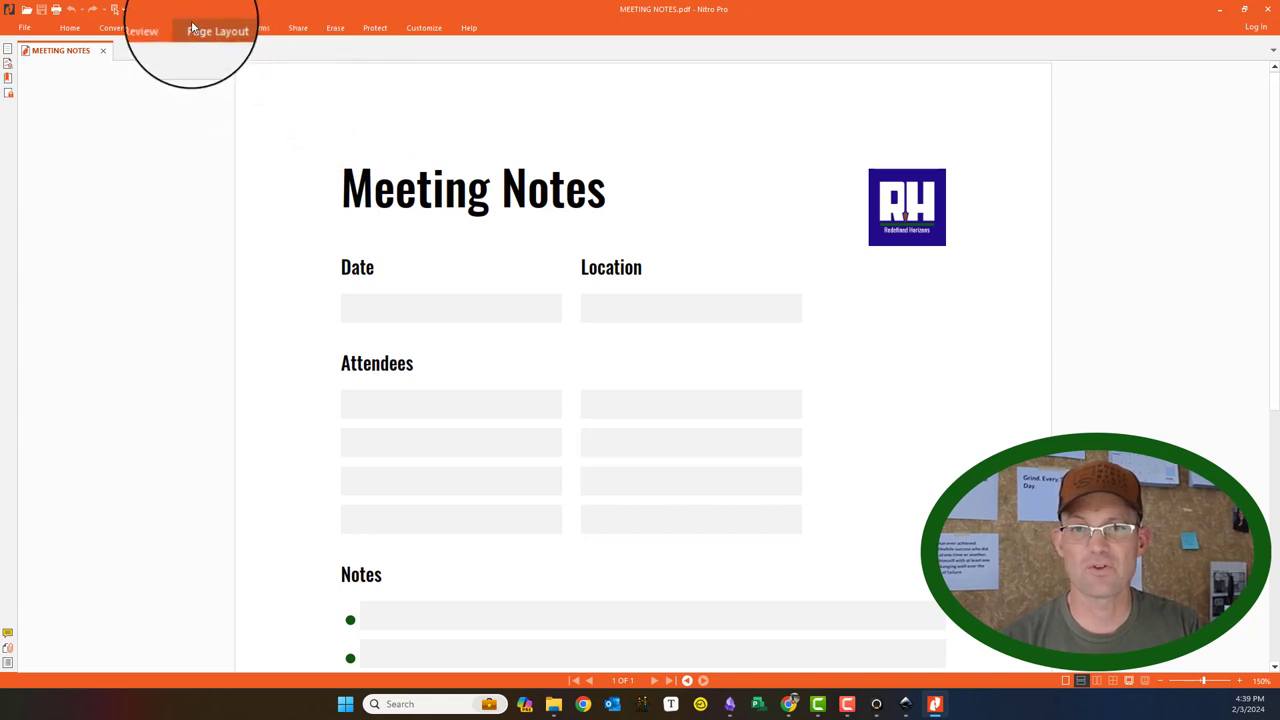
# Step: Select the Text Field tool from the Review > Forms tools
pyautogui.click(157, 29)
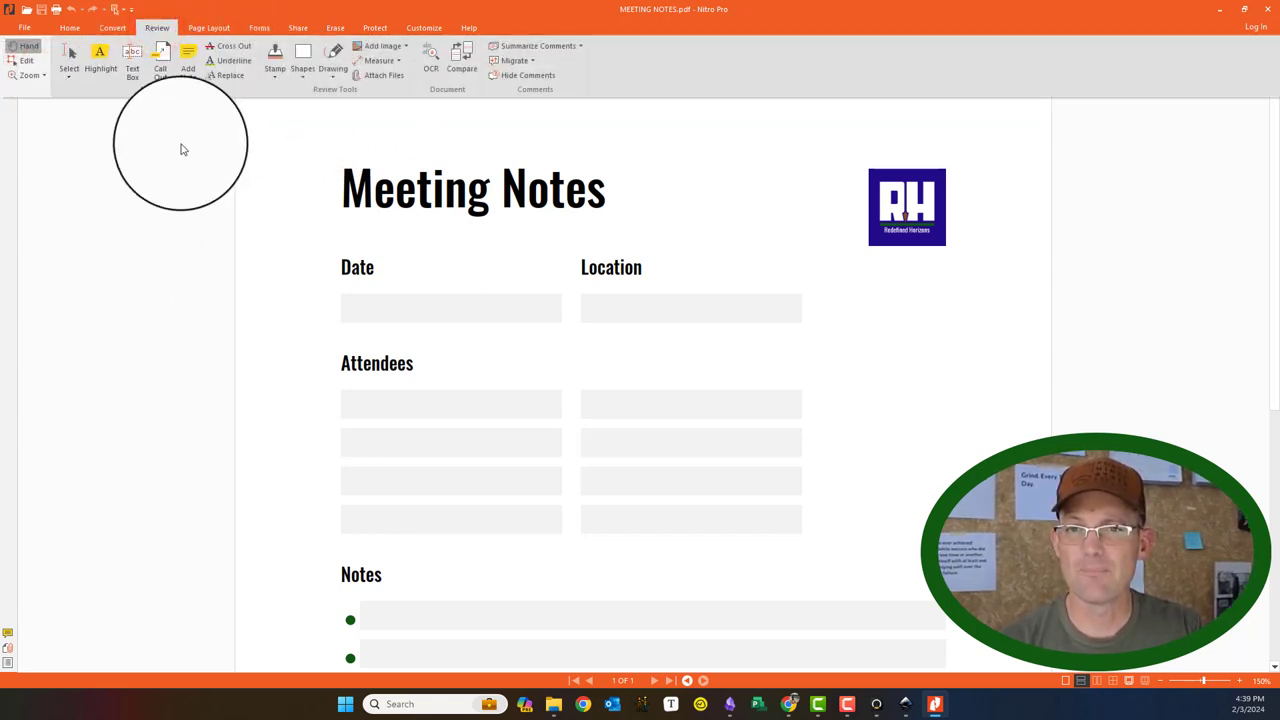
pyautogui.click(262, 28)
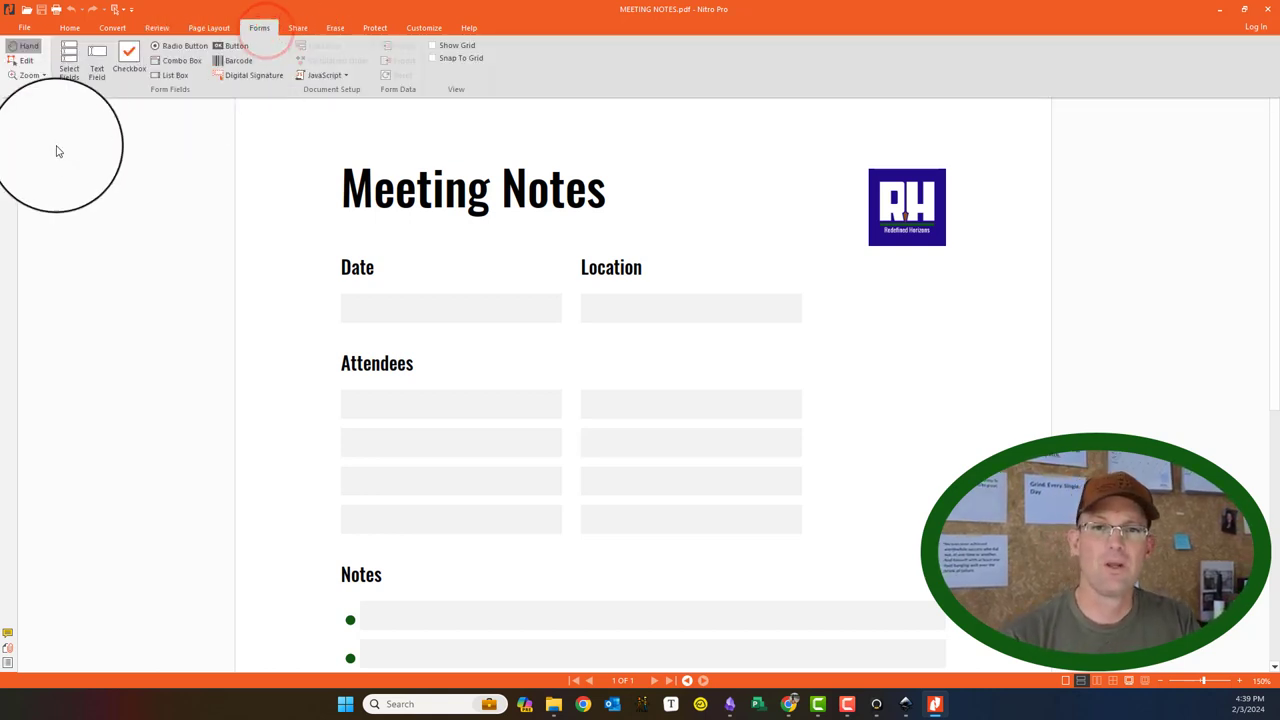
pyautogui.click(62, 66)
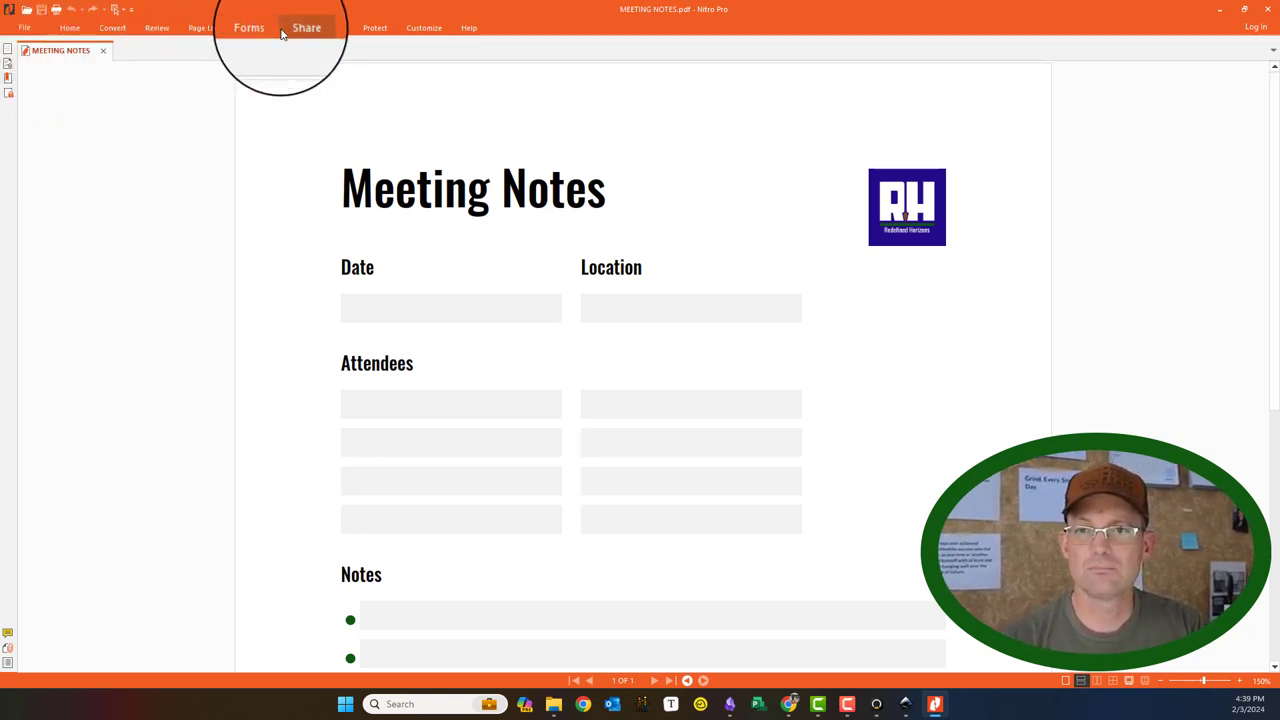
pyautogui.click(272, 28)
pyautogui.click(100, 56)
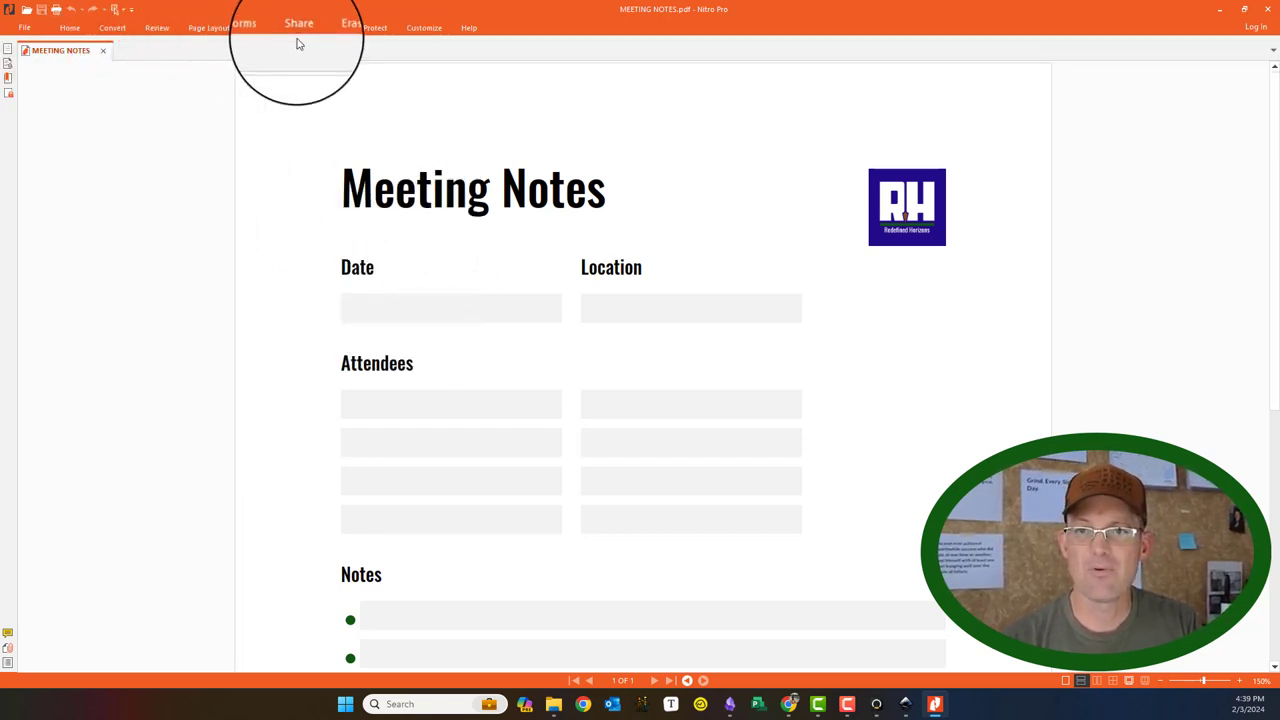
# Step: Enable Show Grid and Snap To Grid in Preferences > Units and Grid, and apply
pyautogui.click(33, 34)
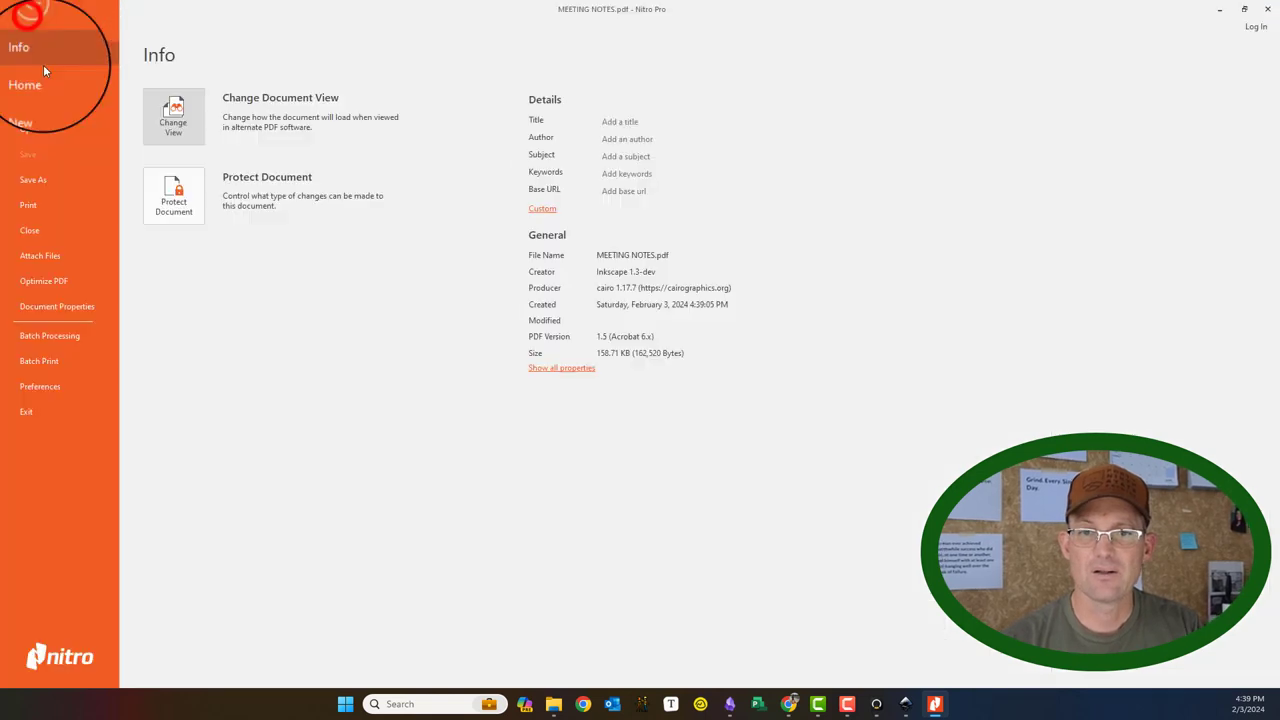
pyautogui.click(49, 391)
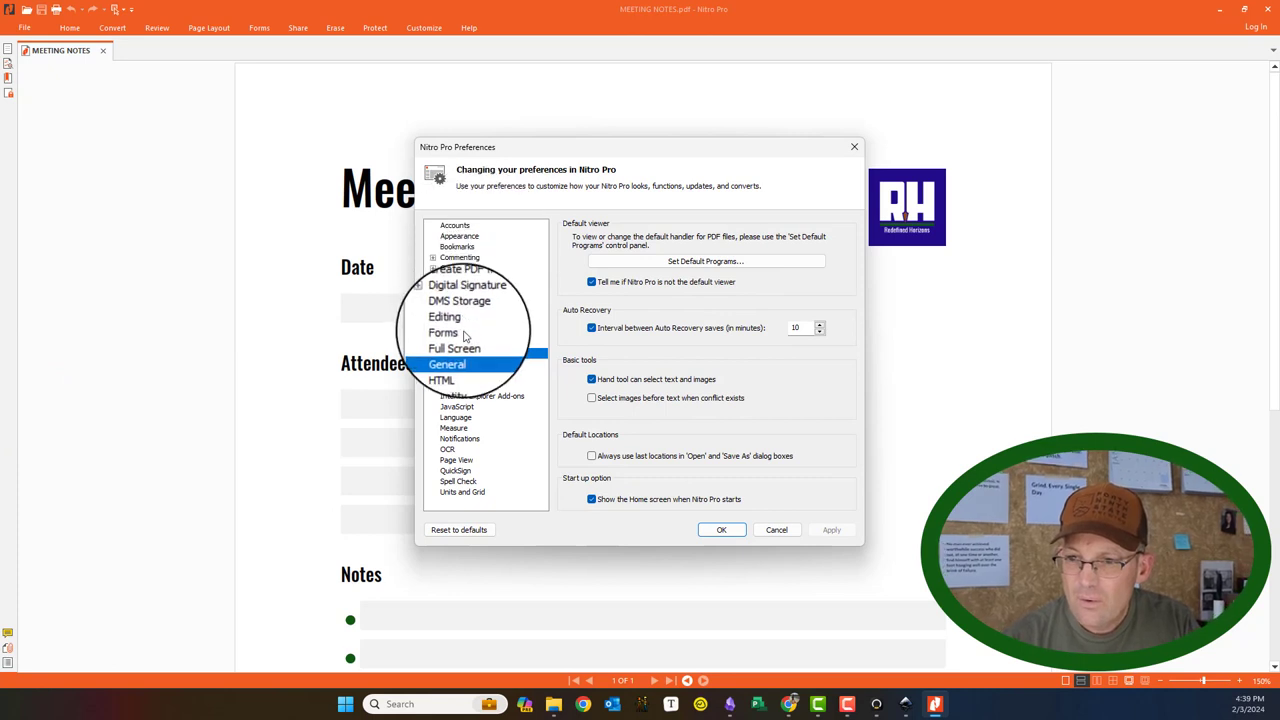
pyautogui.click(460, 333)
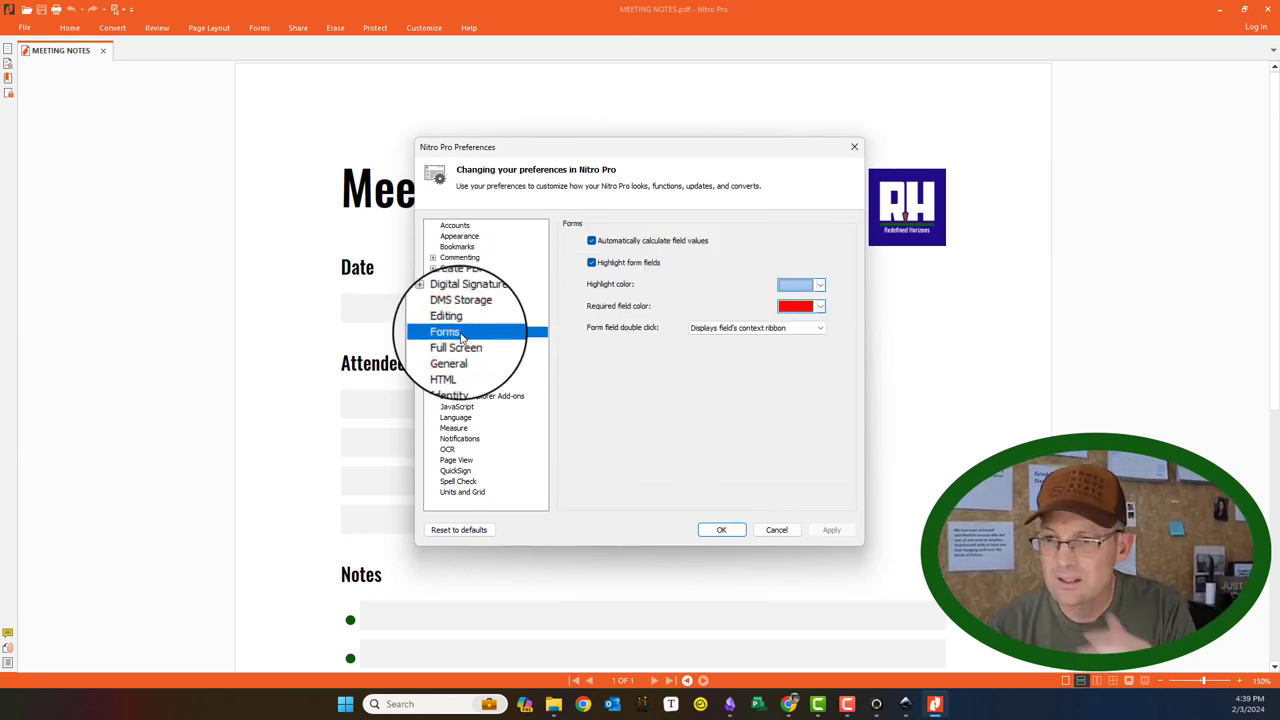
pyautogui.click(477, 236)
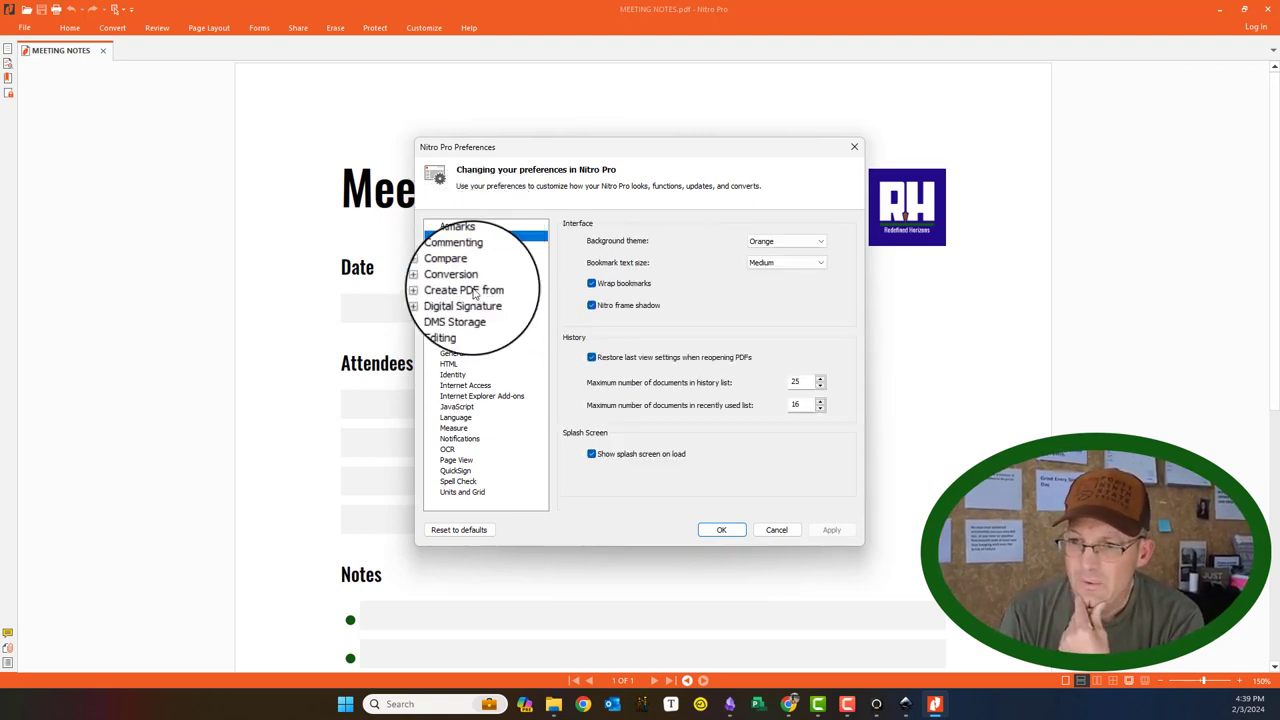
pyautogui.click(451, 323)
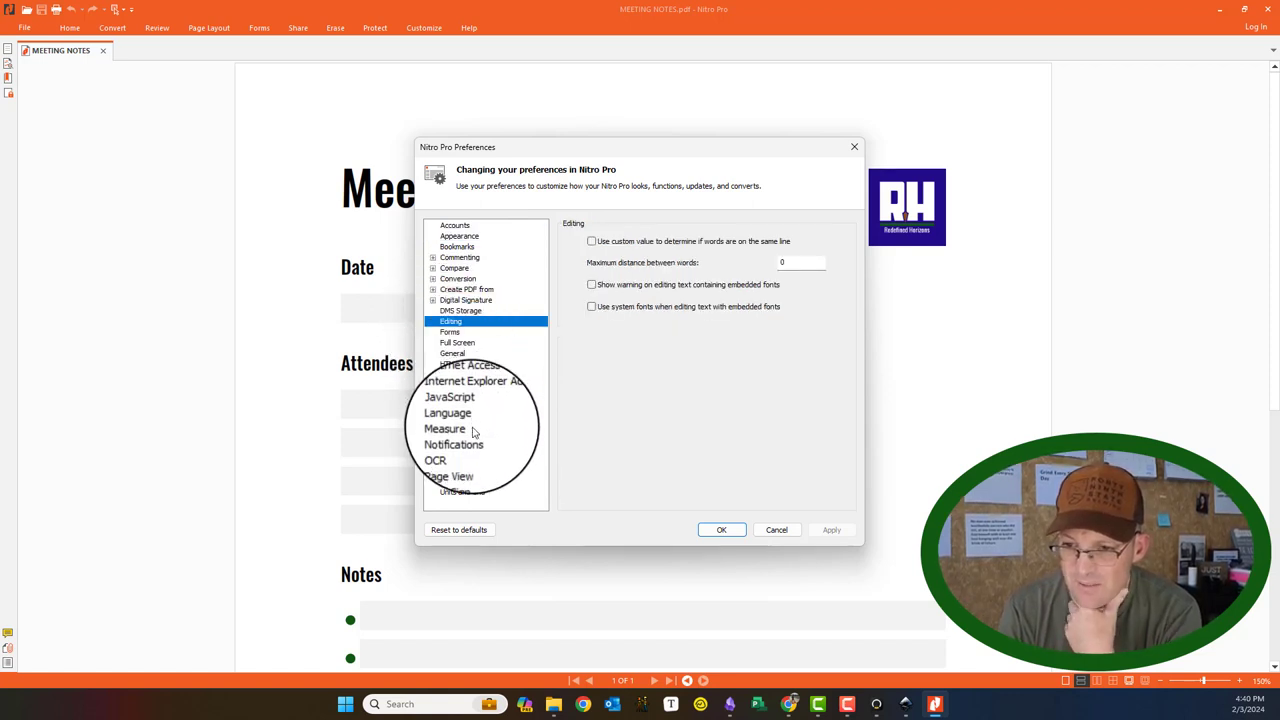
pyautogui.click(465, 492)
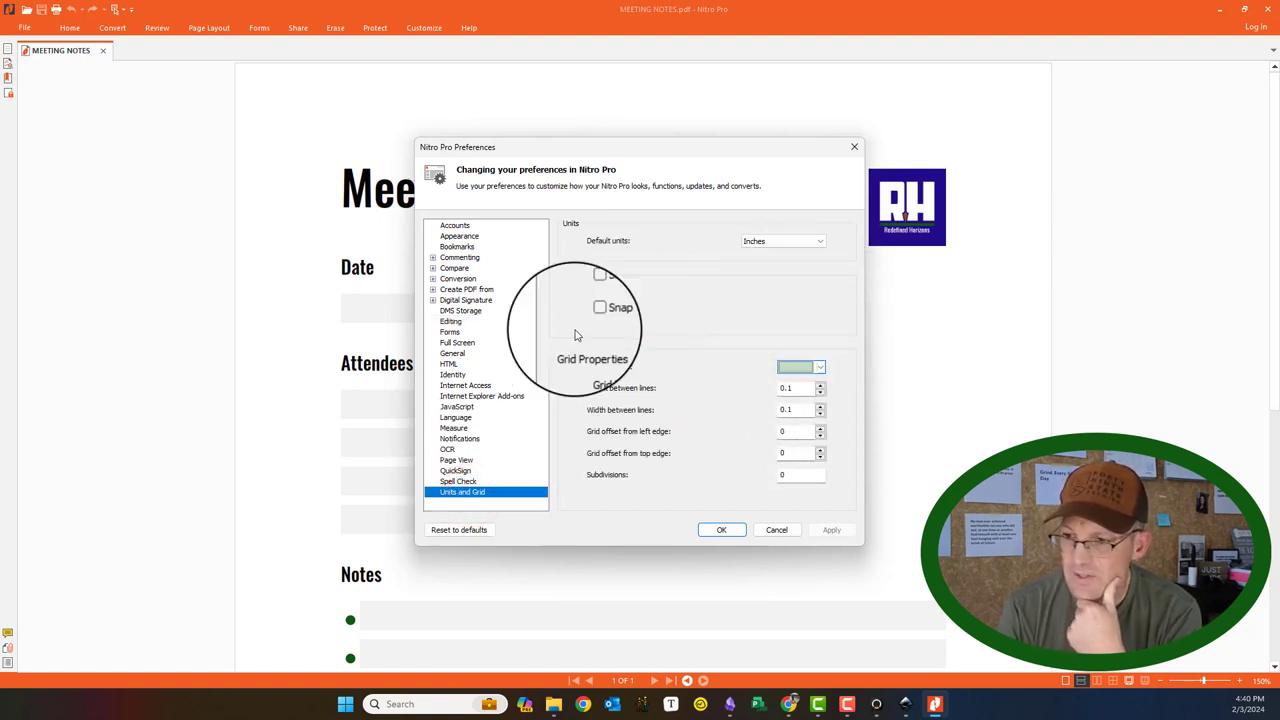
pyautogui.click(591, 292)
pyautogui.click(591, 314)
pyautogui.click(831, 529)
pyautogui.click(721, 529)
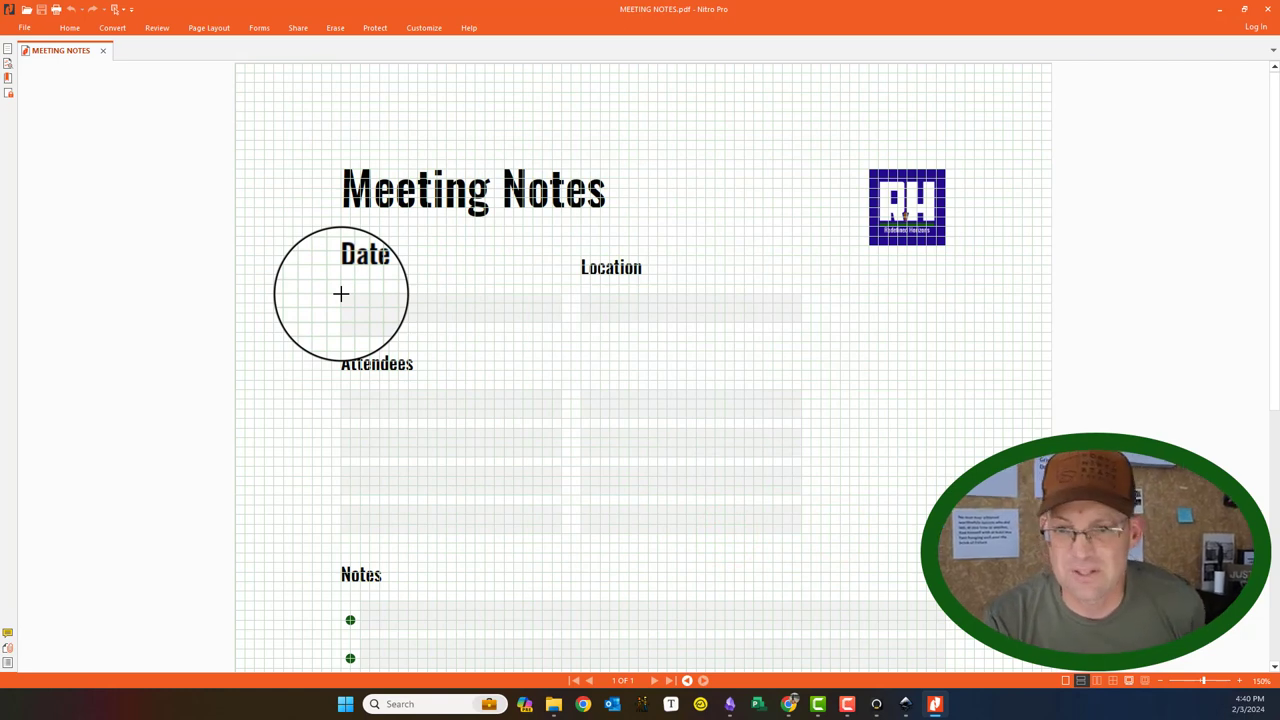
# Step: Draw Text1 under Date with font size 10, then draw Text2 under Location
pyautogui.moveTo(341, 294)
pyautogui.mouseDown()
pyautogui.moveTo(414, 323)
pyautogui.moveTo(561, 321)
pyautogui.mouseUp()
pyautogui.rightClick(412, 304)
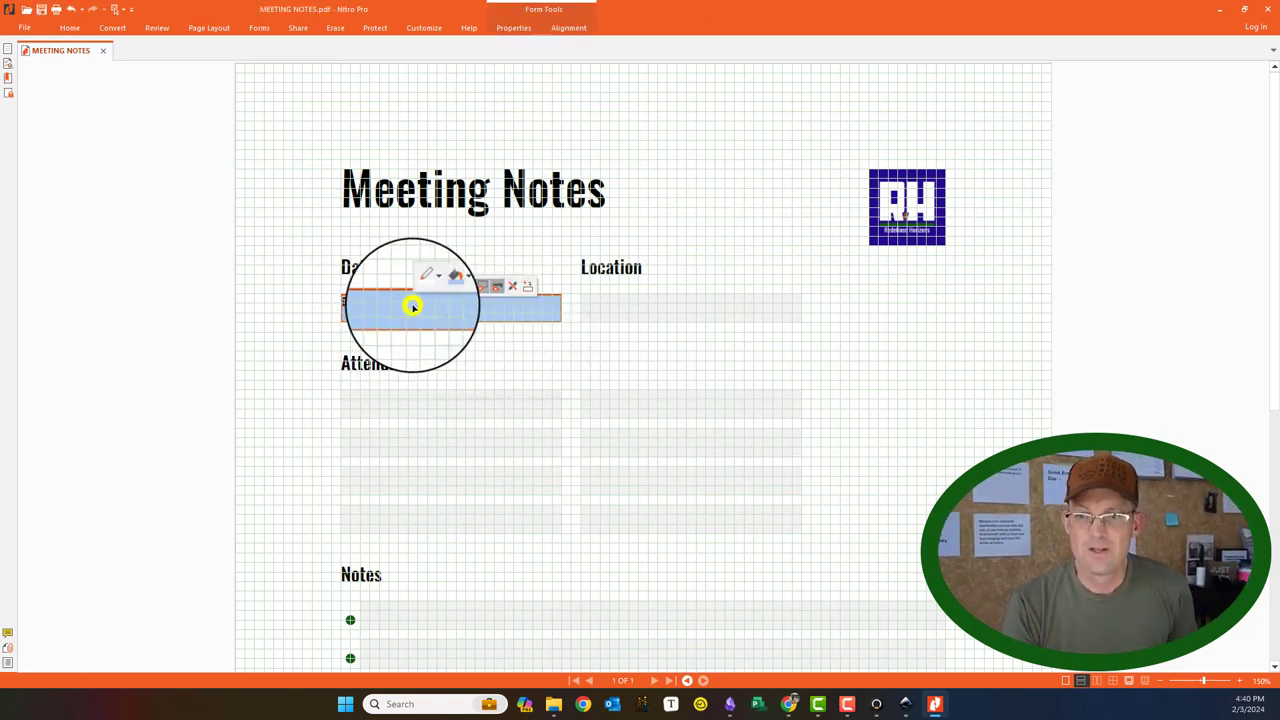
pyautogui.click(451, 416)
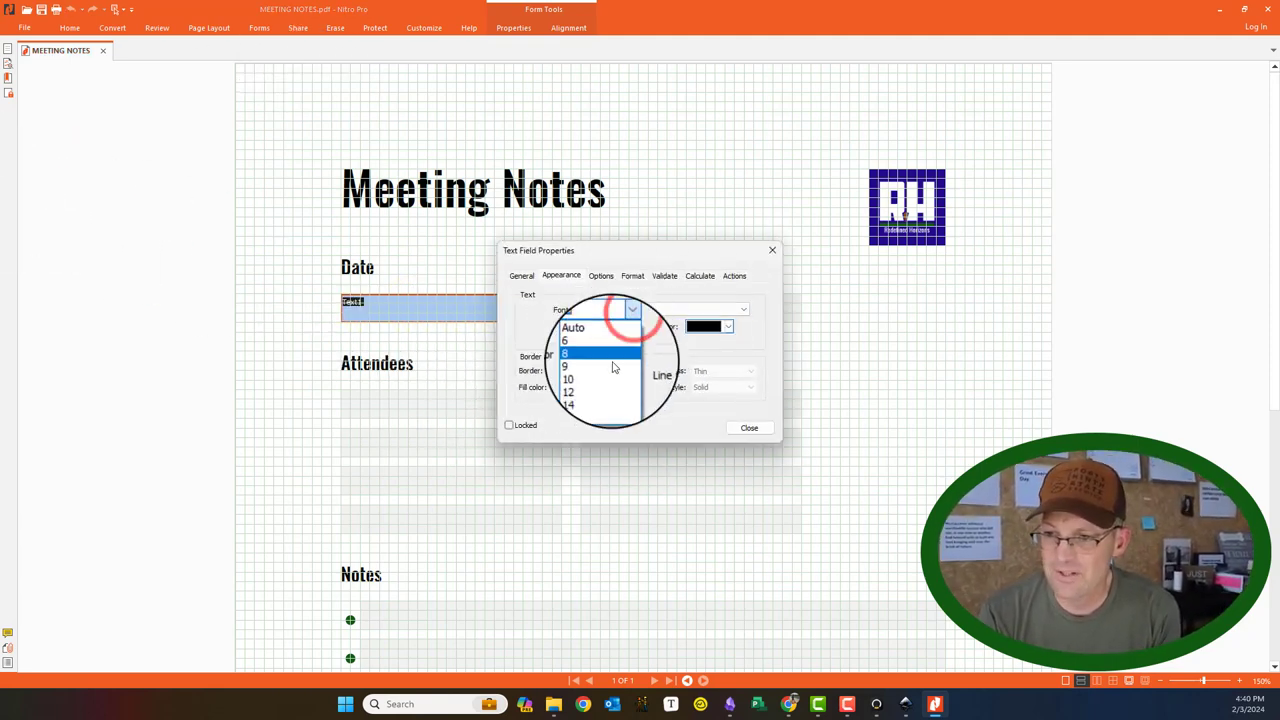
pyautogui.click(613, 373)
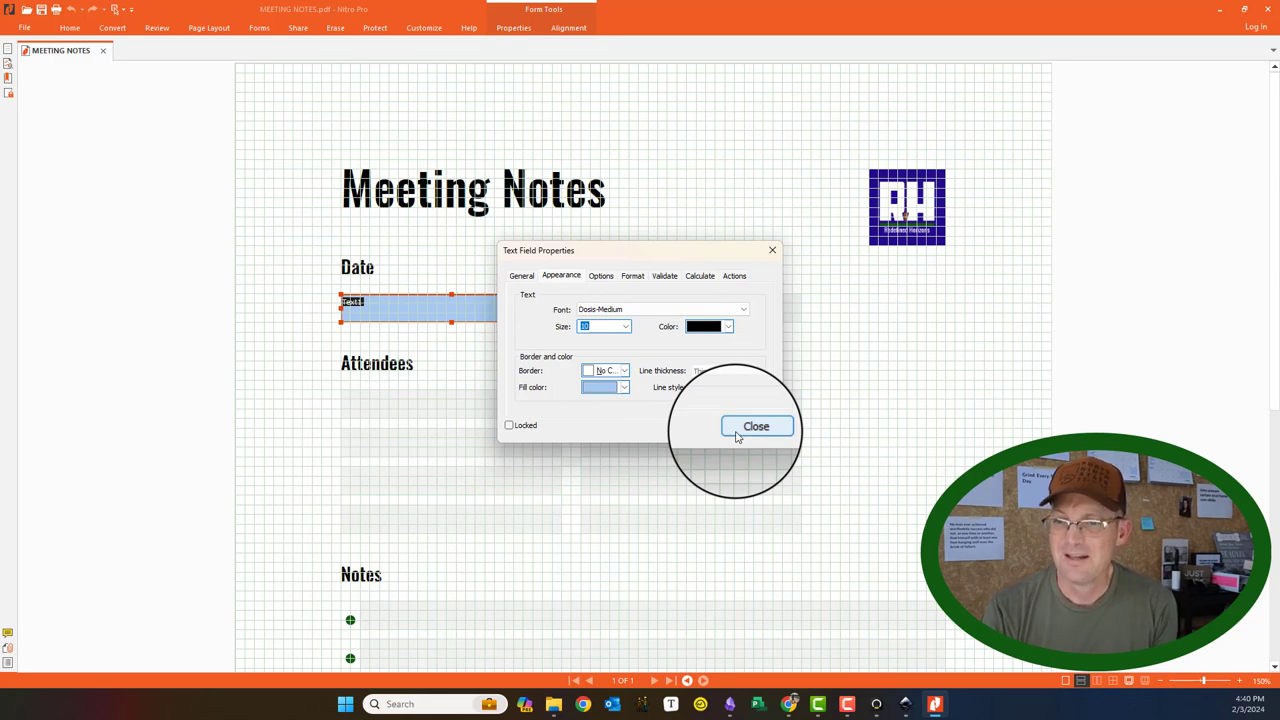
pyautogui.click(756, 427)
pyautogui.moveTo(580, 294); pyautogui.dragTo(801, 321)
pyautogui.scroll(-3, 594, 280)
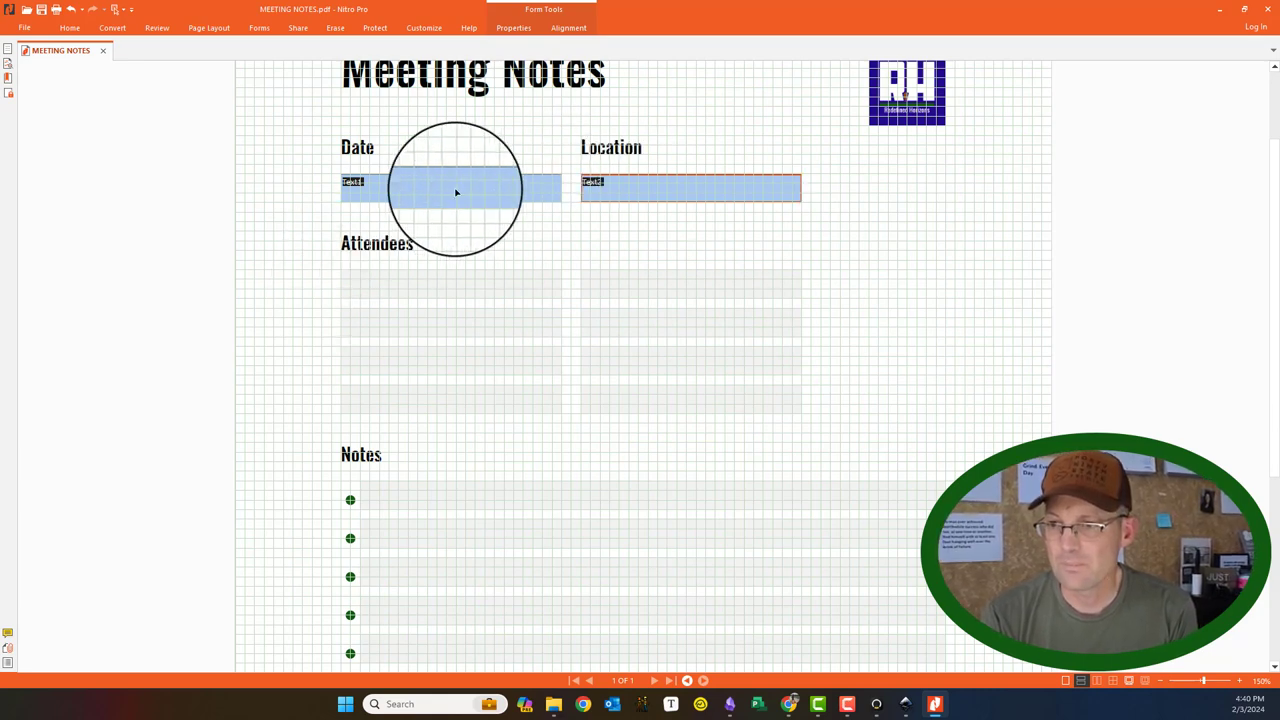
# Step: Set the Location field's text size to 10 and make its appearance the default
pyautogui.rightClick(625, 188)
pyautogui.click(664, 298)
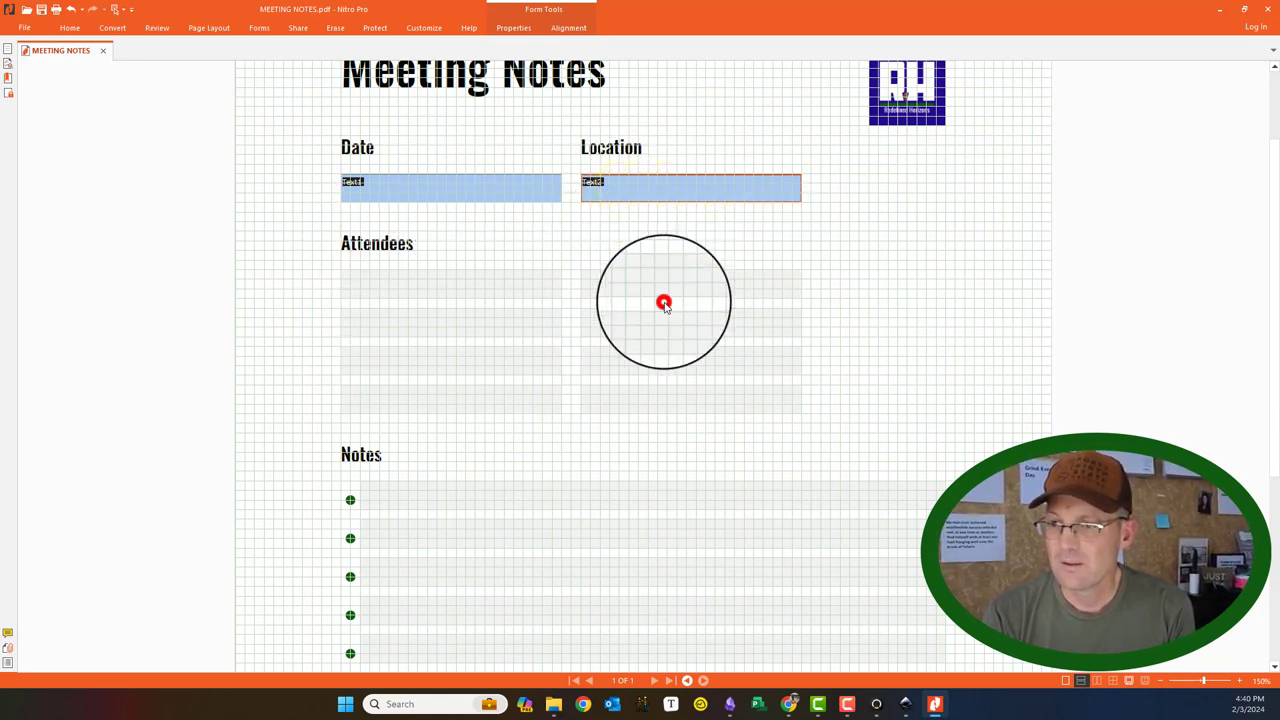
pyautogui.click(626, 328)
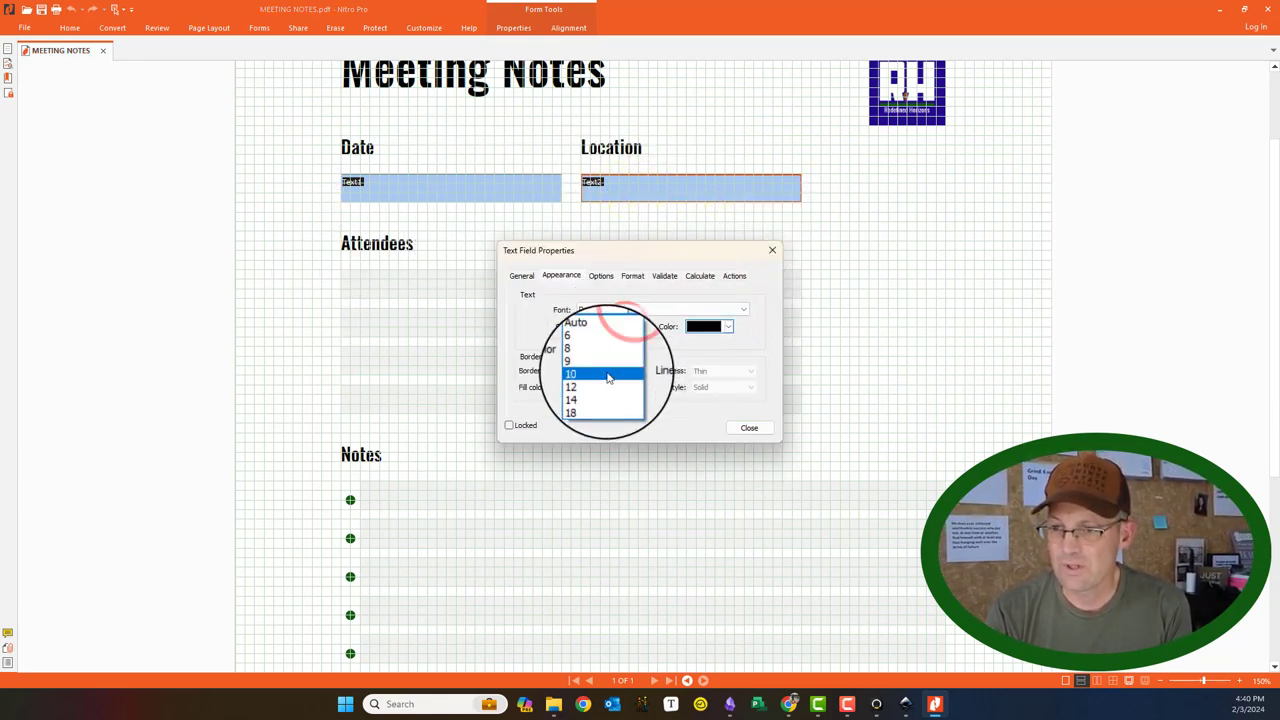
pyautogui.click(607, 370)
pyautogui.click(751, 430)
pyautogui.click(694, 180)
pyautogui.rightClick(697, 182)
pyautogui.click(762, 276)
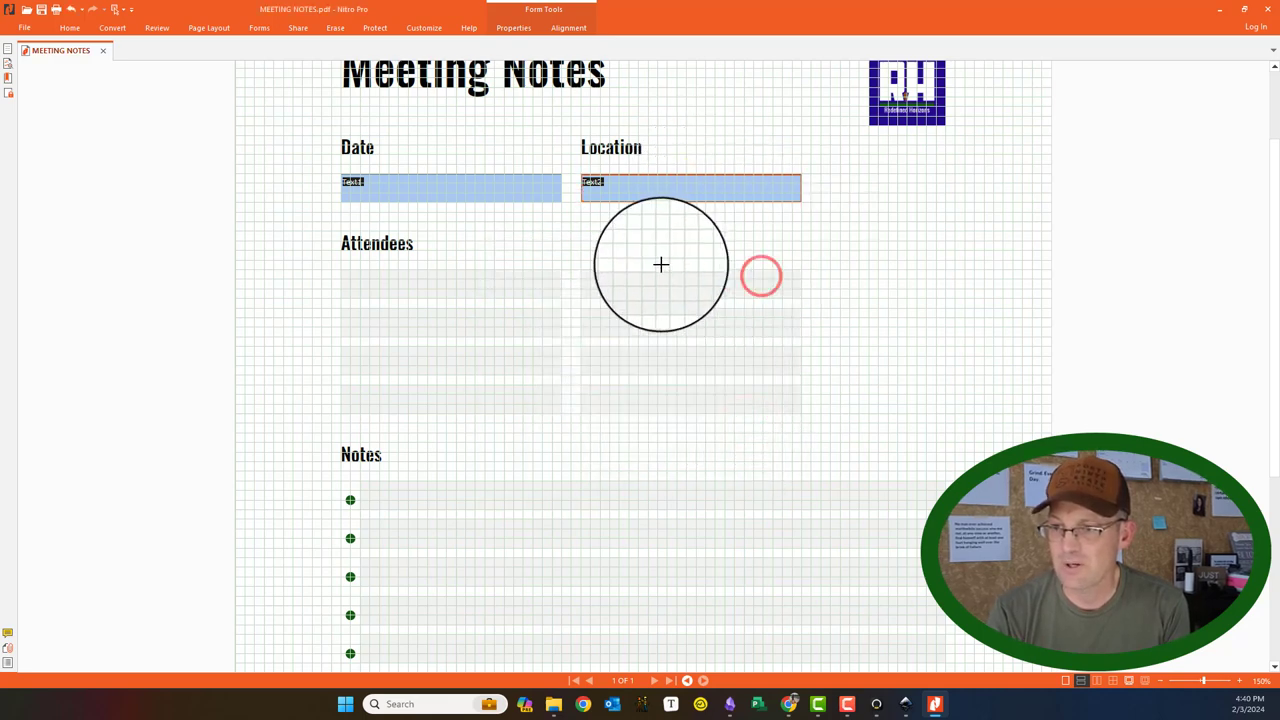
# Step: Draw four text fields down the left Attendees column (Text3–Text6)
pyautogui.moveTo(338, 270); pyautogui.dragTo(561, 297)
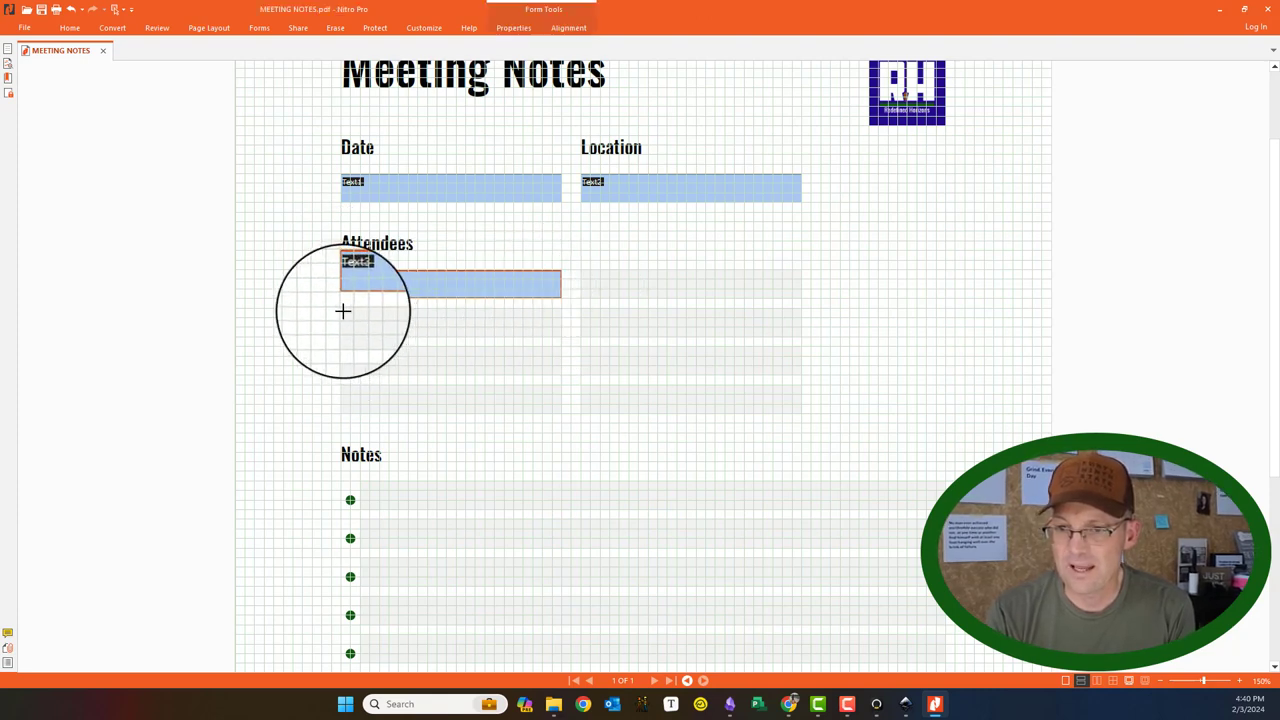
pyautogui.moveTo(340, 308); pyautogui.dragTo(554, 346)
pyautogui.moveTo(340, 350); pyautogui.dragTo(561, 375)
pyautogui.moveTo(327, 381); pyautogui.dragTo(561, 413)
# Step: Draw four text fields down the right Attendees column (Text7–Text10)
pyautogui.moveTo(581, 267); pyautogui.dragTo(801, 297)
pyautogui.moveTo(581, 308); pyautogui.dragTo(801, 336)
pyautogui.moveTo(580, 346); pyautogui.dragTo(800, 373)
pyautogui.moveTo(583, 386); pyautogui.dragTo(801, 412)
# Step: Draw text fields on the first three Notes bullet lines
pyautogui.scroll(-4, 746, 349)
pyautogui.click(523, 151)
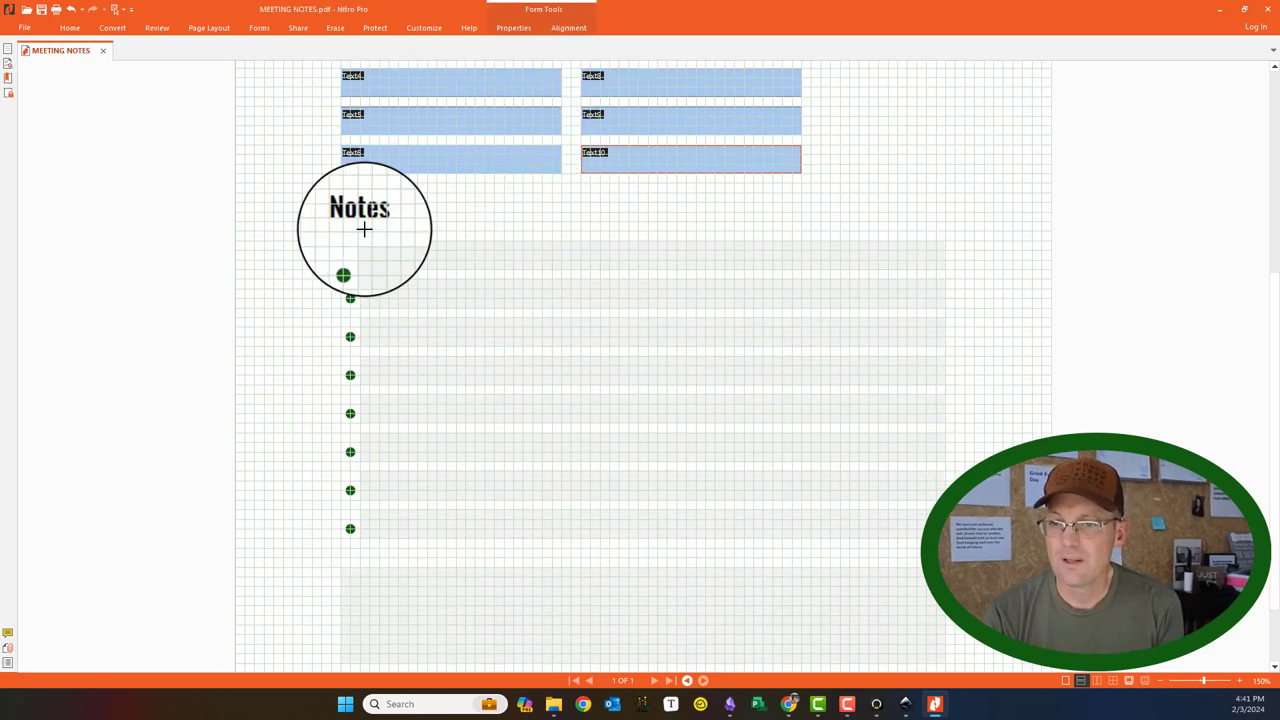
pyautogui.moveTo(360, 241); pyautogui.dragTo(943, 271)
pyautogui.click(352, 277)
pyautogui.moveTo(365, 280); pyautogui.dragTo(943, 306)
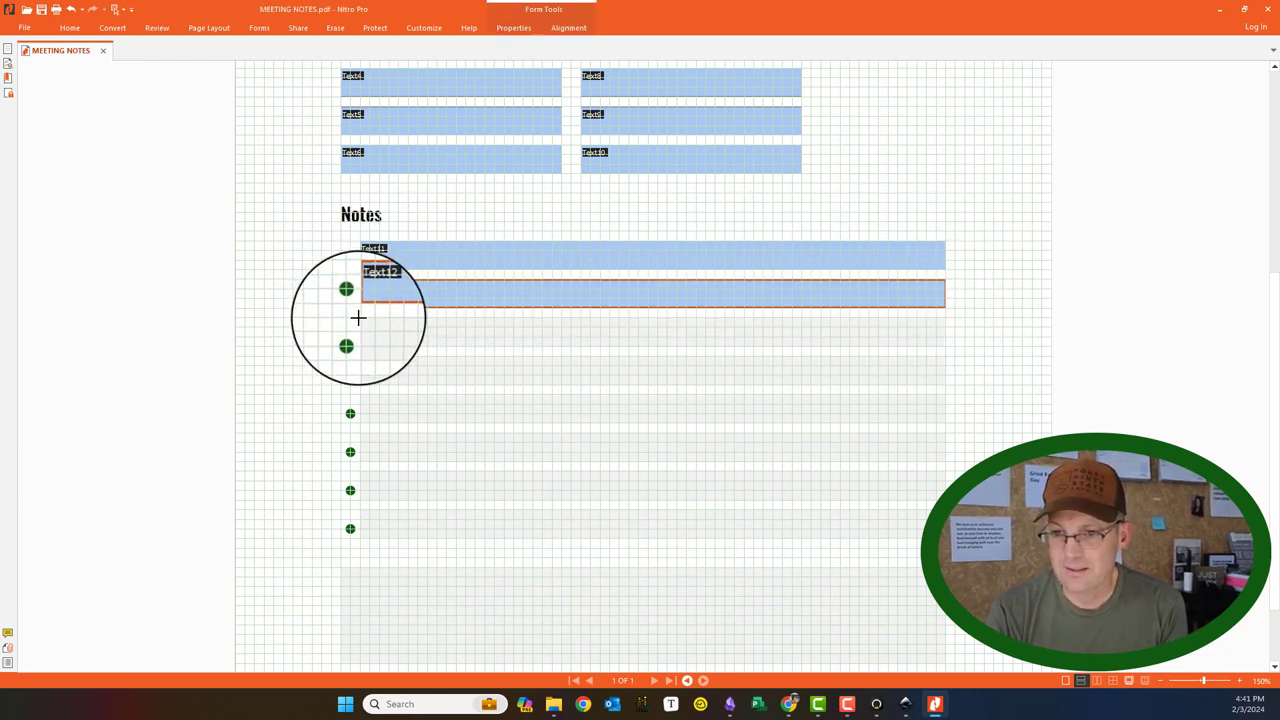
pyautogui.moveTo(360, 317); pyautogui.dragTo(942, 346)
# Step: Add fields on the remaining five Notes lines plus a large Text19 box below
pyautogui.scroll(-2, 560, 317)
pyautogui.moveTo(357, 266); pyautogui.dragTo(944, 294)
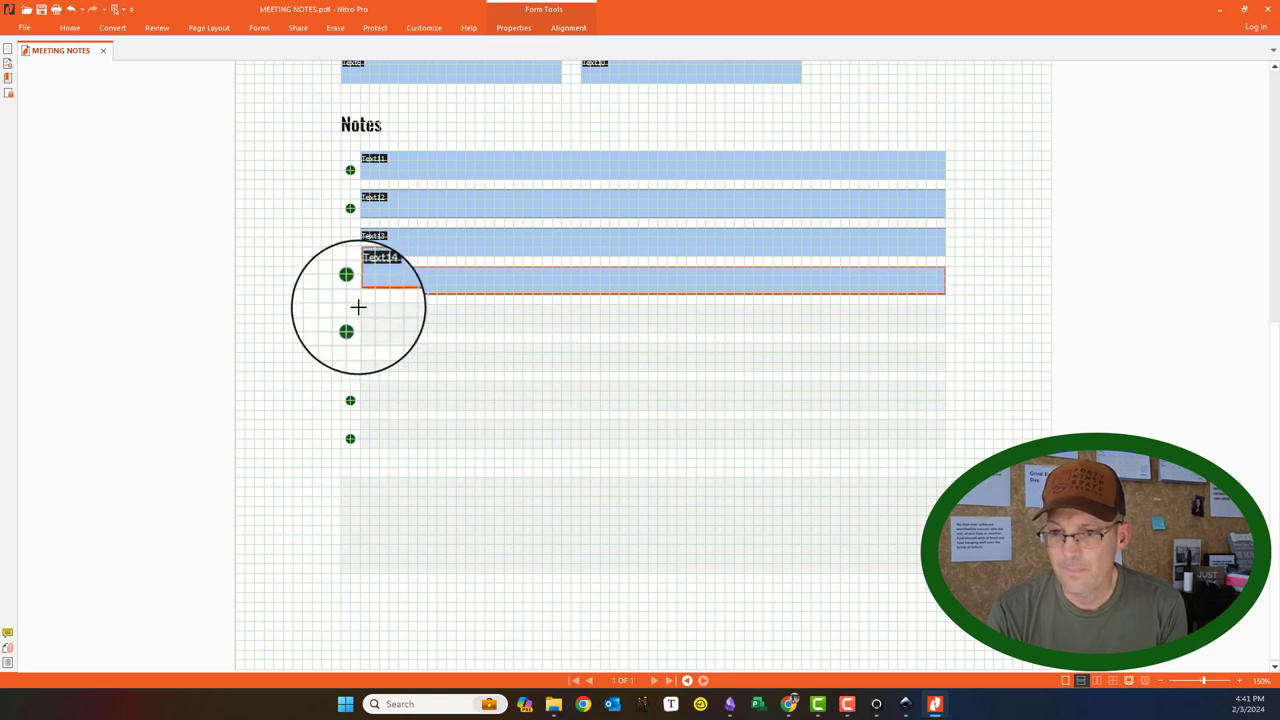
pyautogui.moveTo(360, 304); pyautogui.dragTo(945, 330)
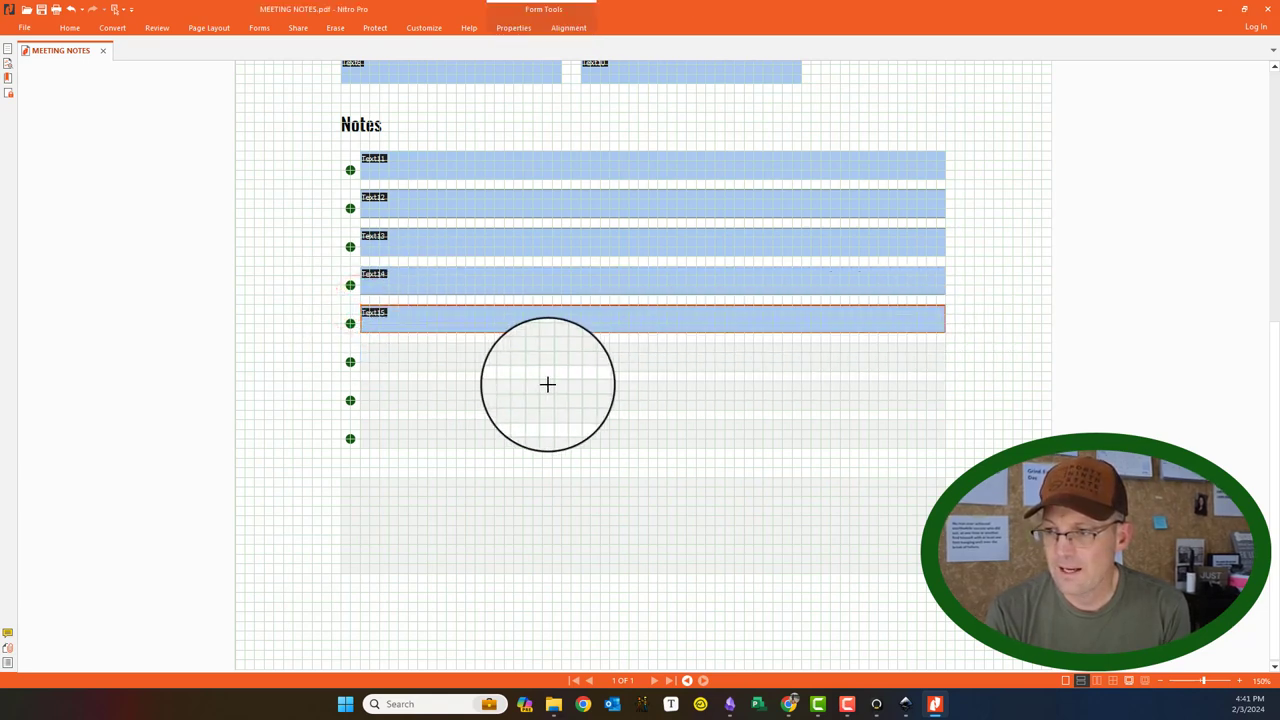
pyautogui.moveTo(357, 343); pyautogui.dragTo(945, 371)
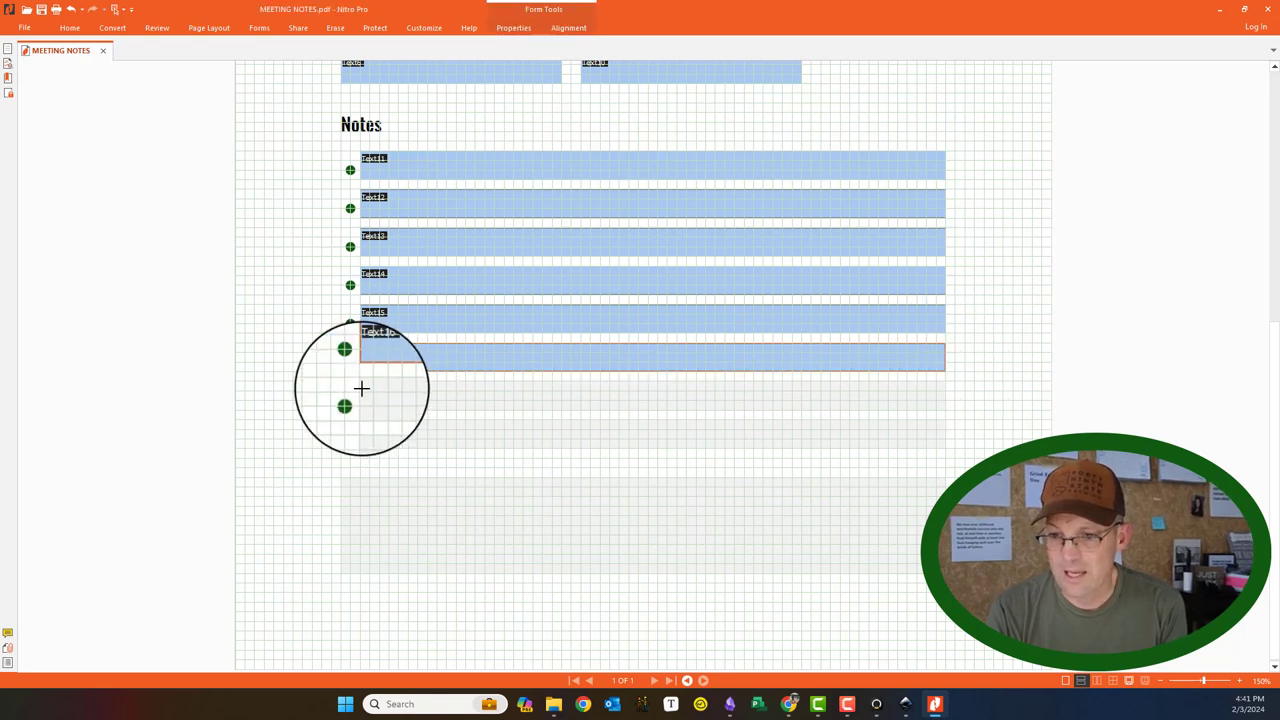
pyautogui.moveTo(360, 381); pyautogui.dragTo(945, 410)
pyautogui.moveTo(360, 420); pyautogui.dragTo(935, 448)
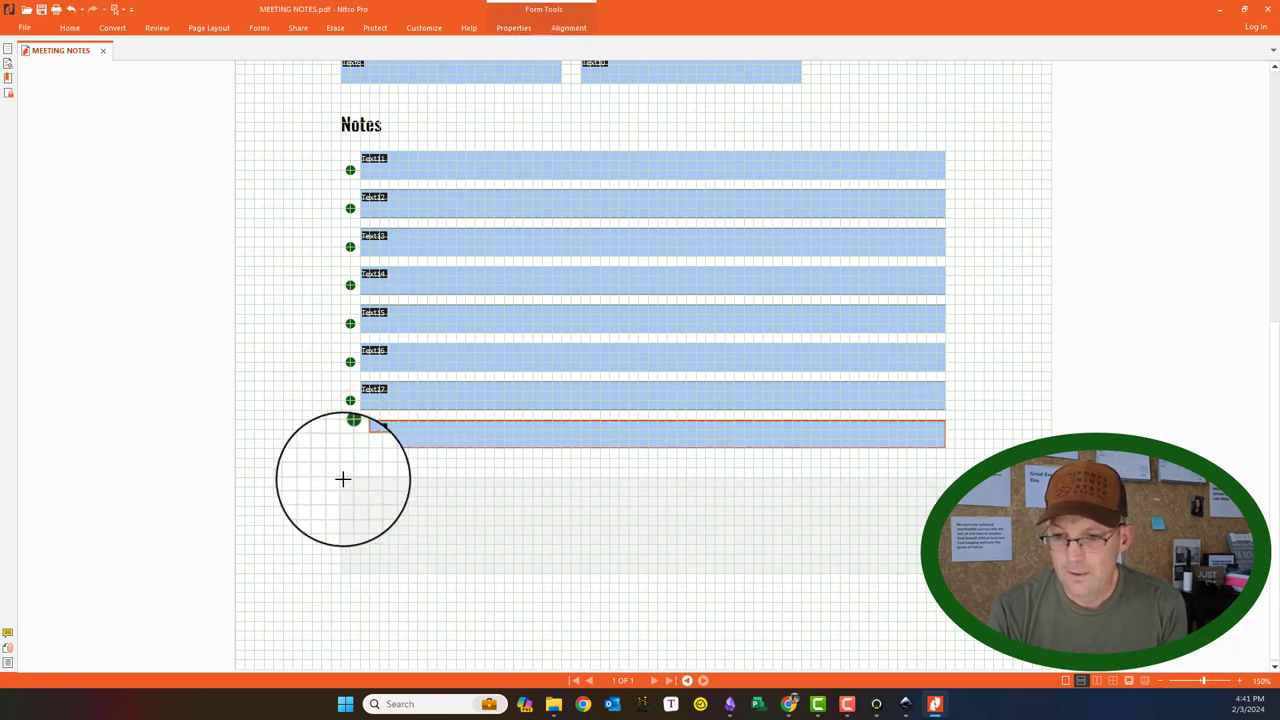
pyautogui.moveTo(343, 479); pyautogui.dragTo(944, 571)
# Step: Turn on Multi-line in the Options properties of the large Text19 field
pyautogui.rightClick(857, 531)
pyautogui.click(895, 643)
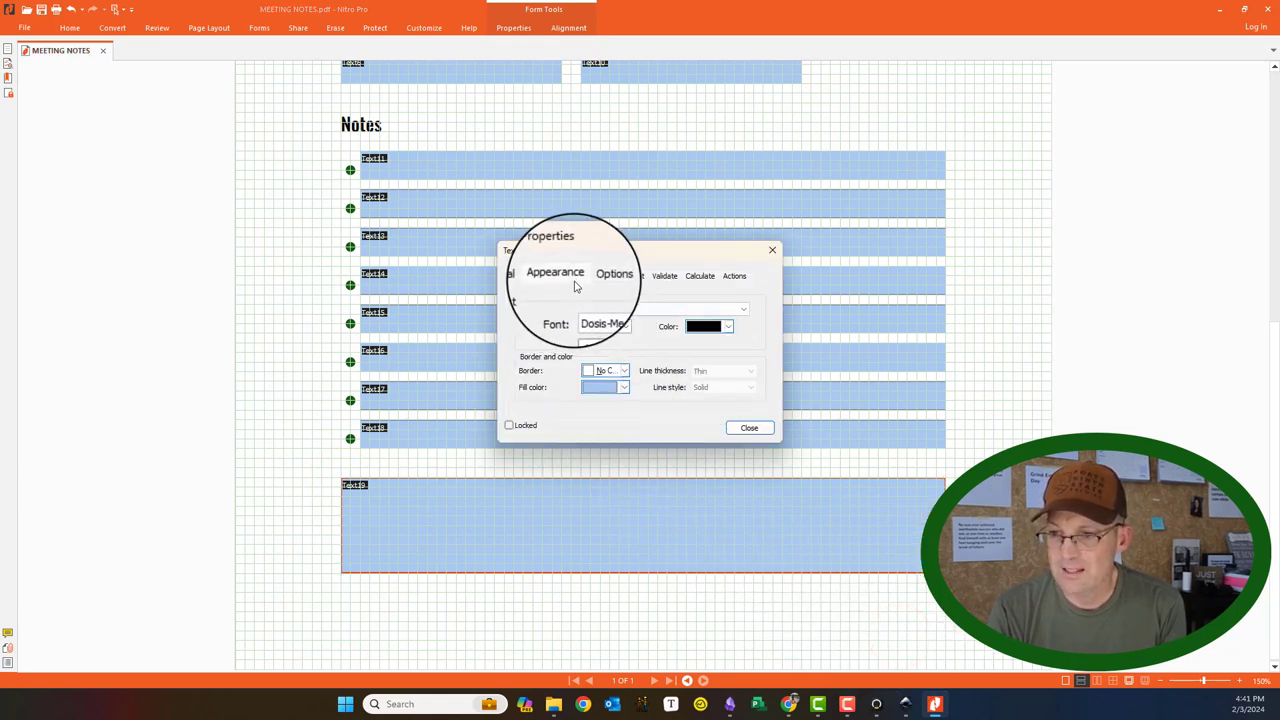
pyautogui.click(521, 275)
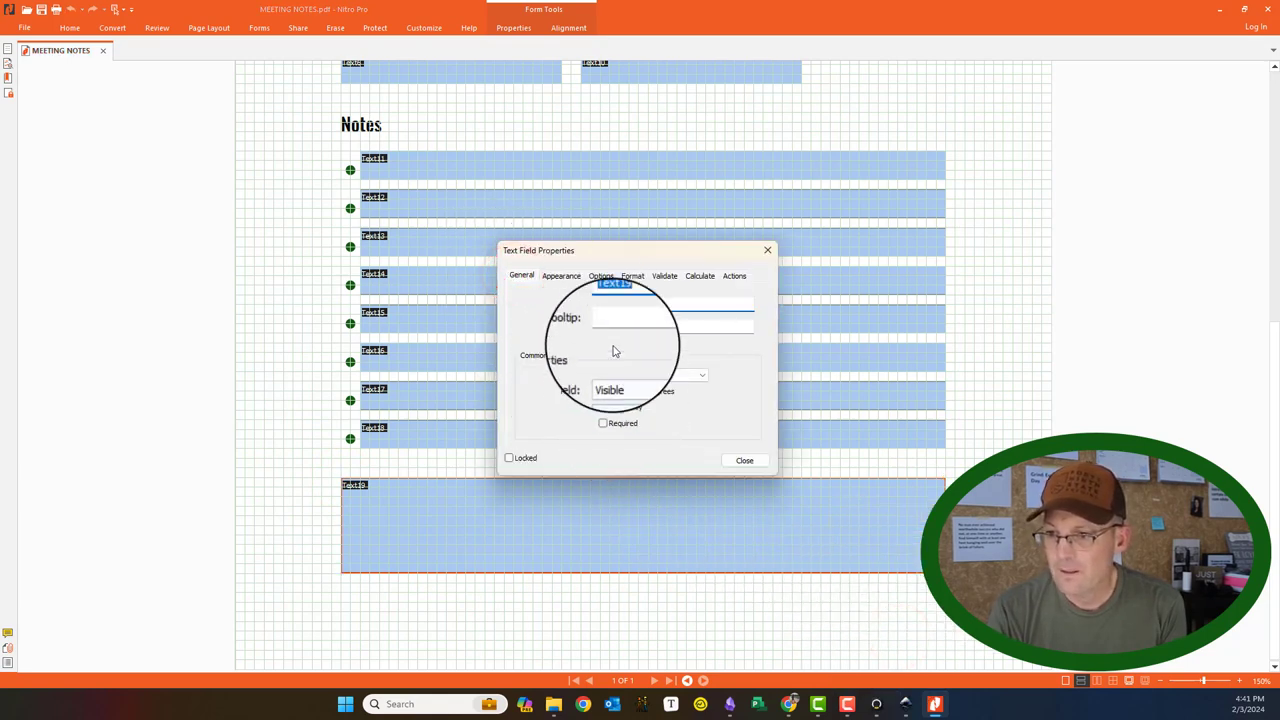
pyautogui.click(598, 275)
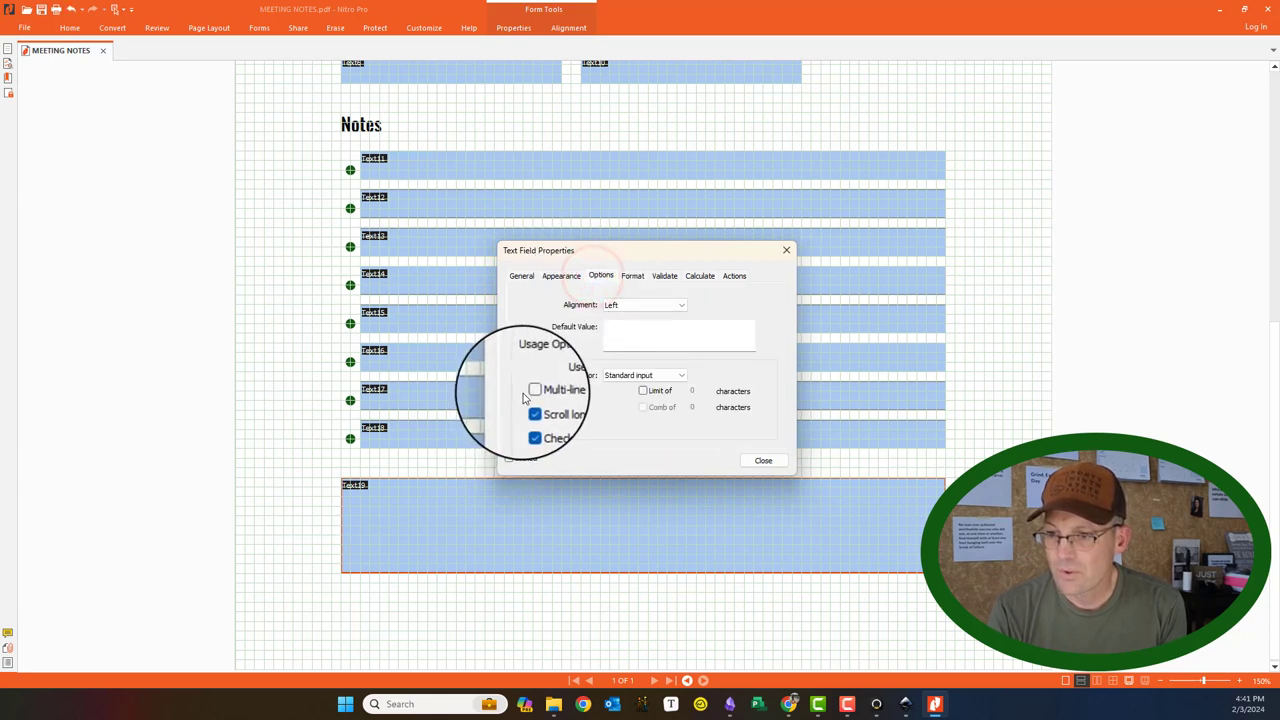
pyautogui.click(529, 391)
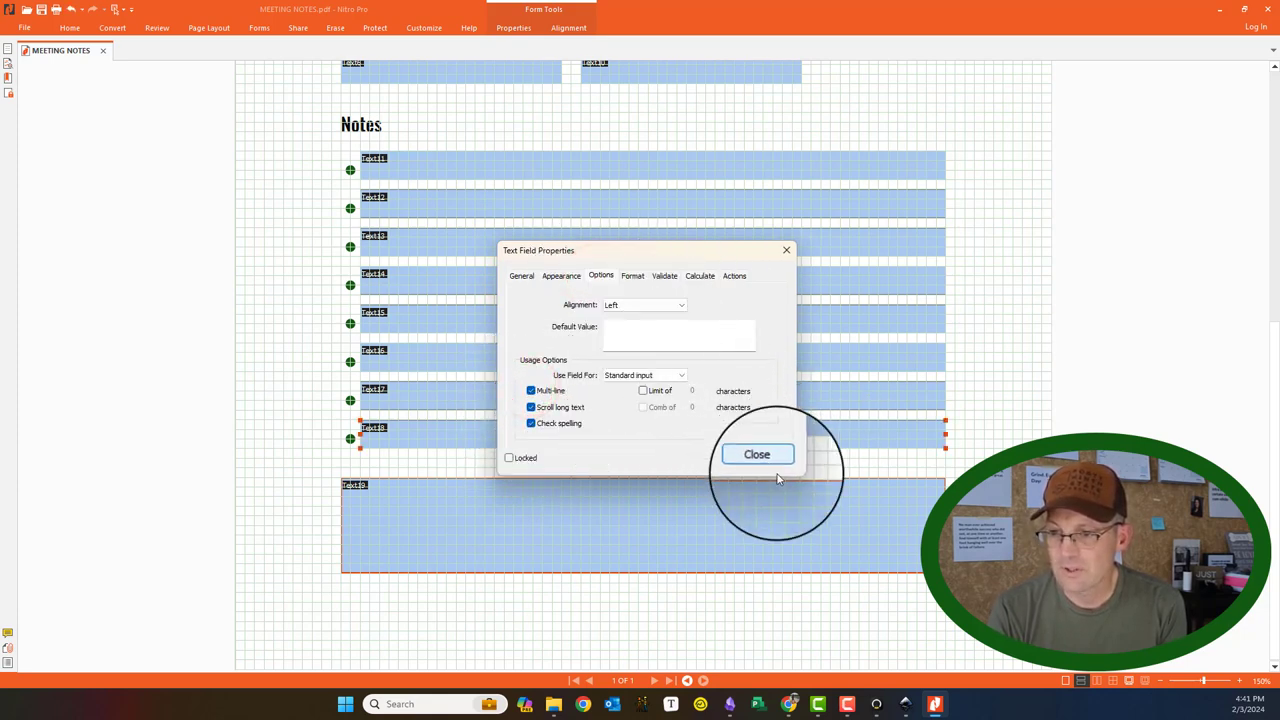
pyautogui.click(765, 455)
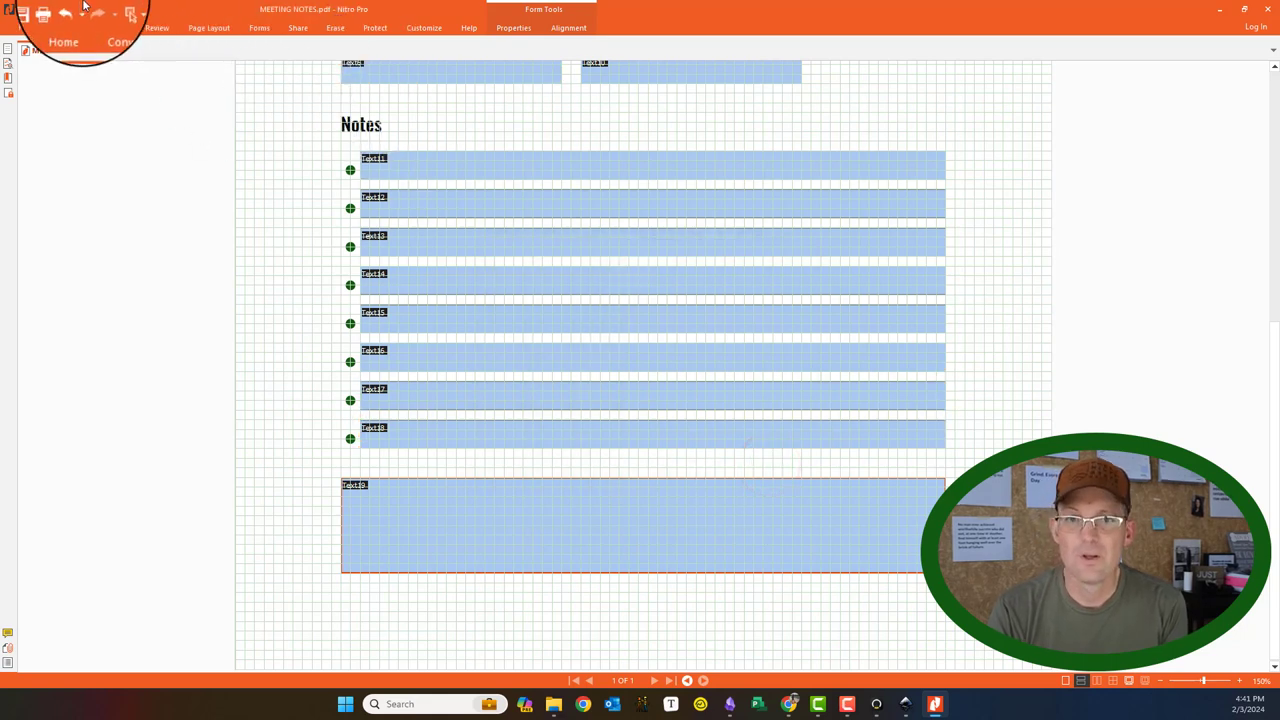
# Step: Turn off Show Grid and Snap To Grid in the Units and Grid preferences
pyautogui.click(44, 10)
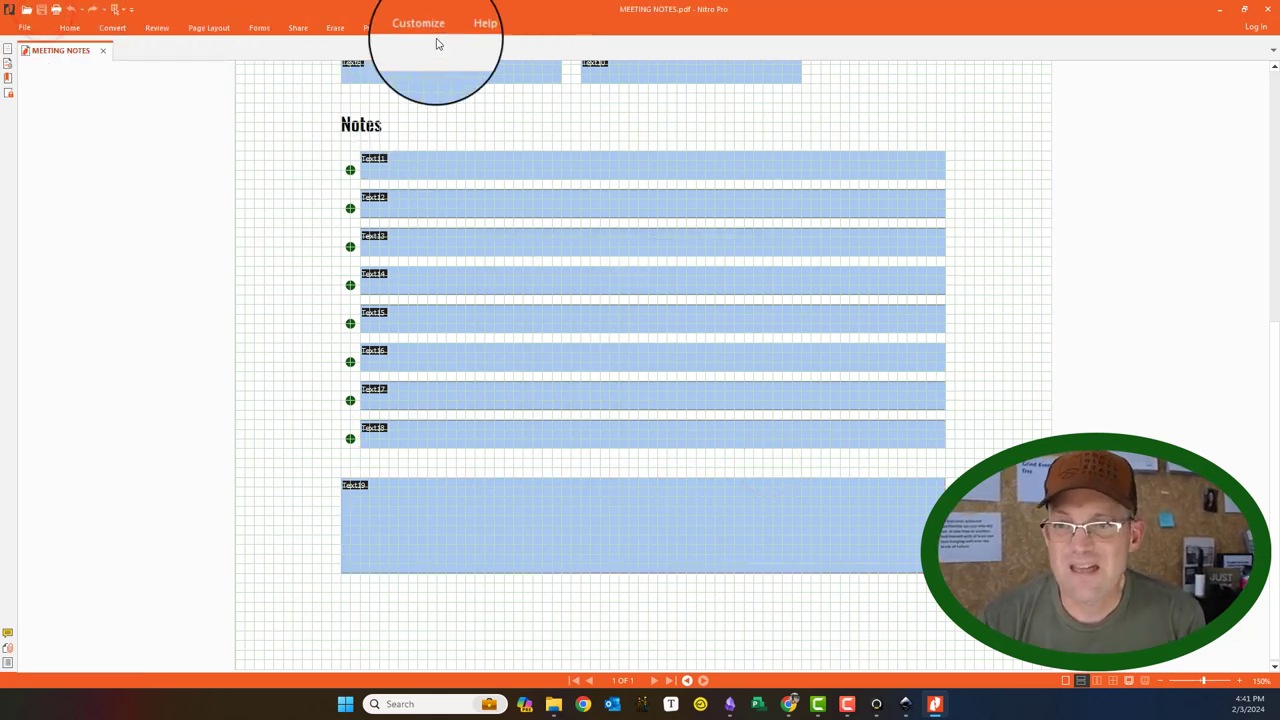
pyautogui.click(24, 27)
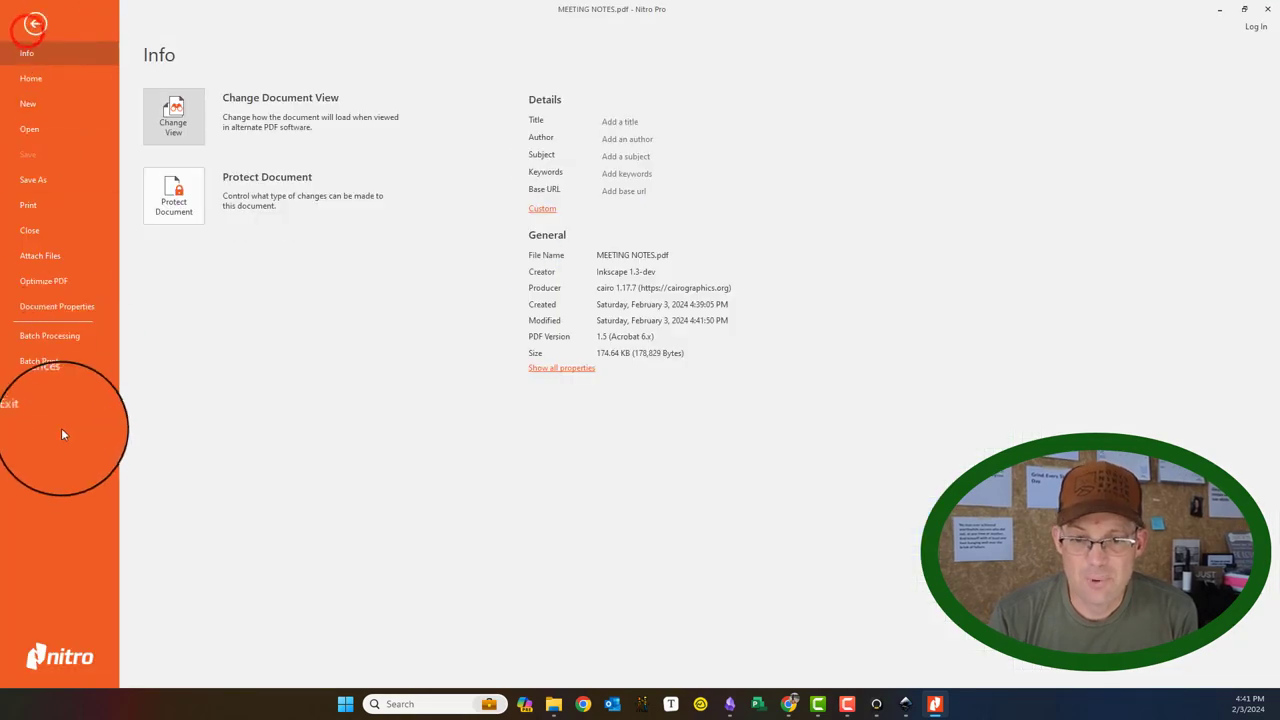
pyautogui.click(47, 390)
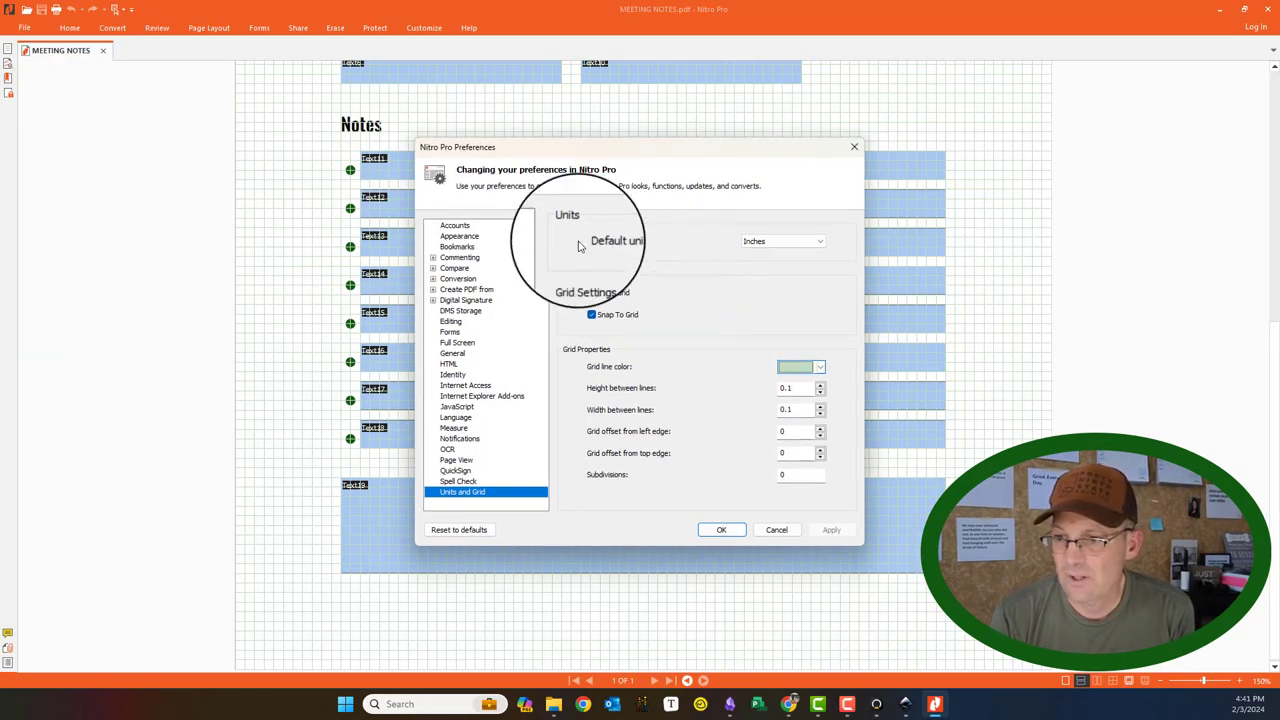
pyautogui.click(590, 294)
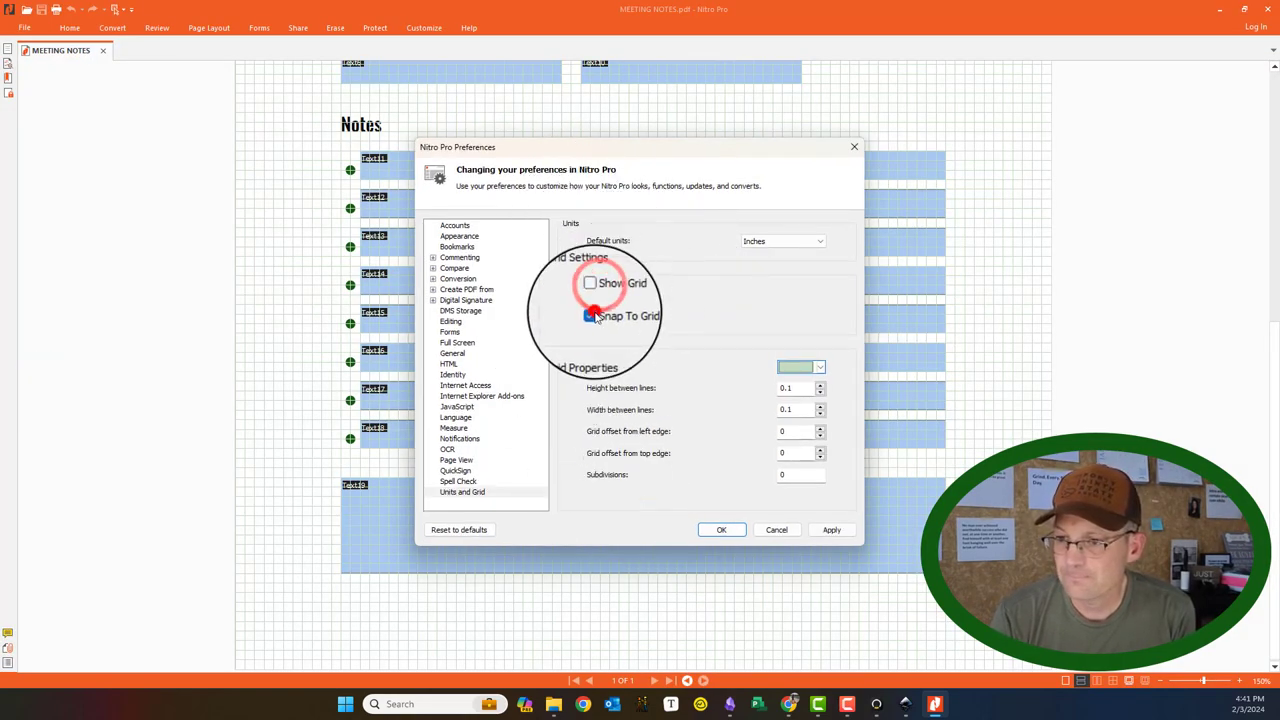
pyautogui.click(595, 315)
pyautogui.click(831, 529)
pyautogui.click(721, 529)
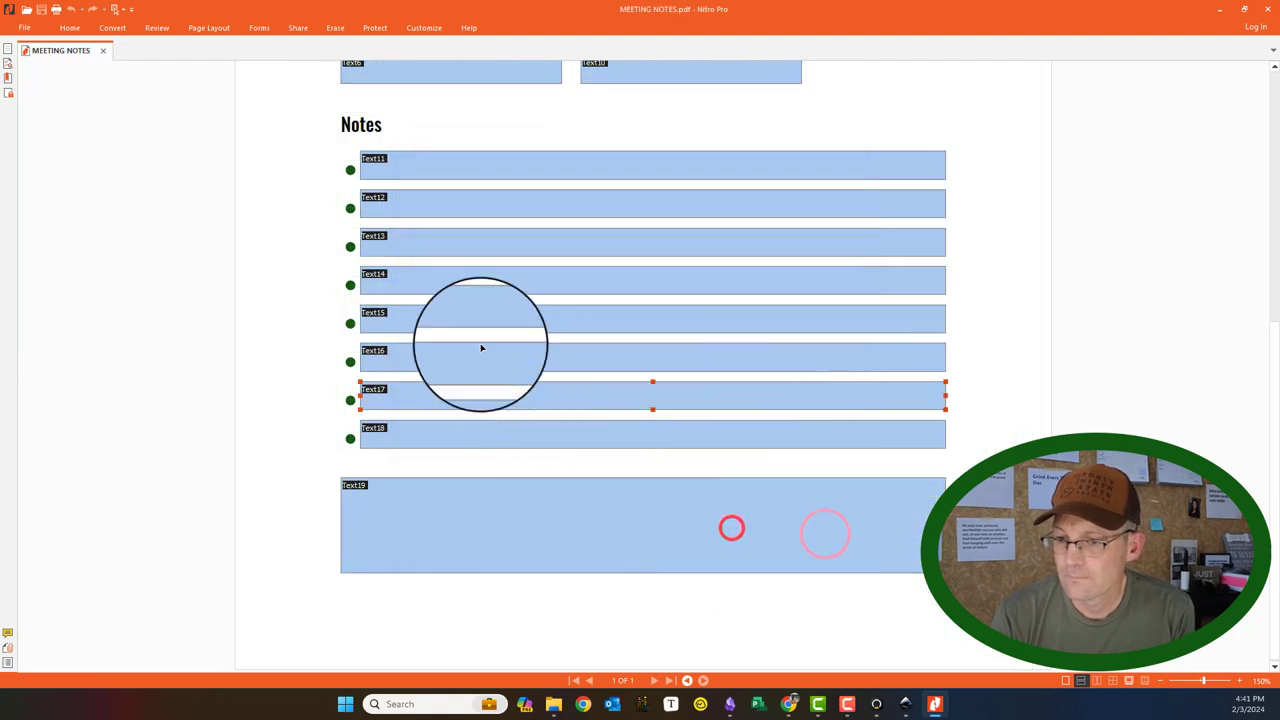
# Step: Switch to the Home tab's Hand tool to view the plain fillable form
pyautogui.click(583, 75)
pyautogui.scroll(2, 583, 80)
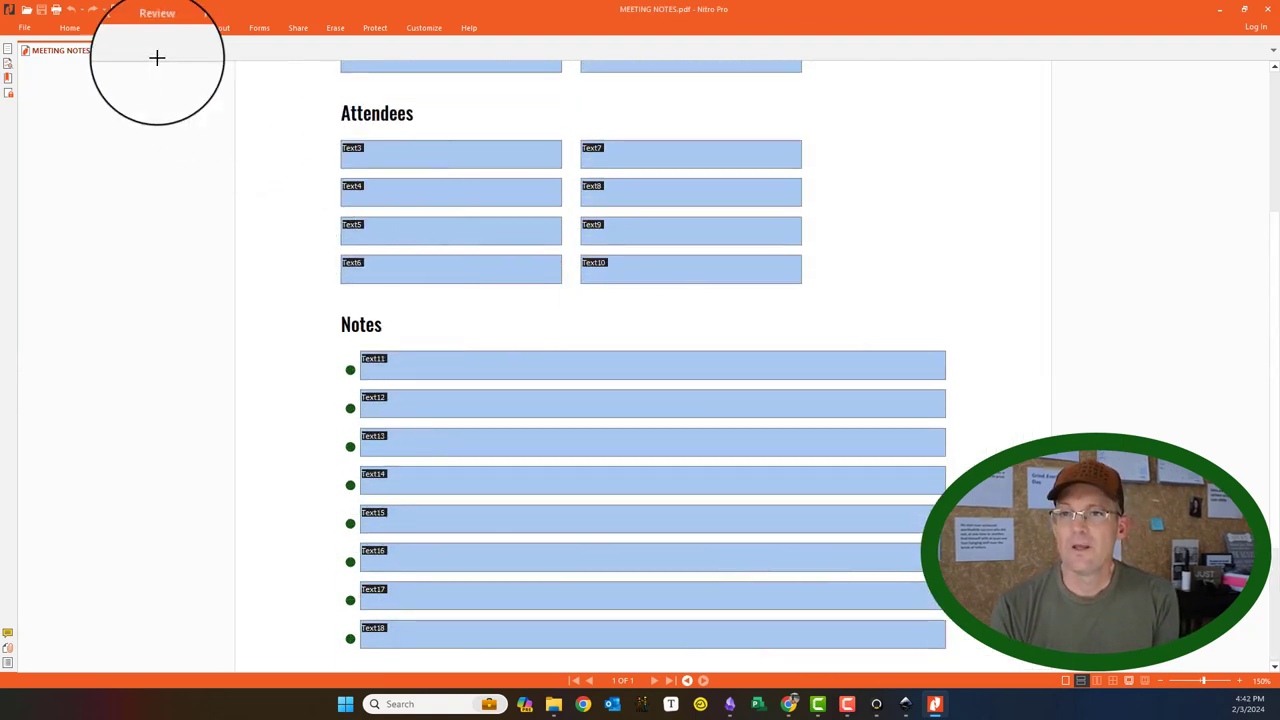
pyautogui.click(80, 29)
pyautogui.click(30, 46)
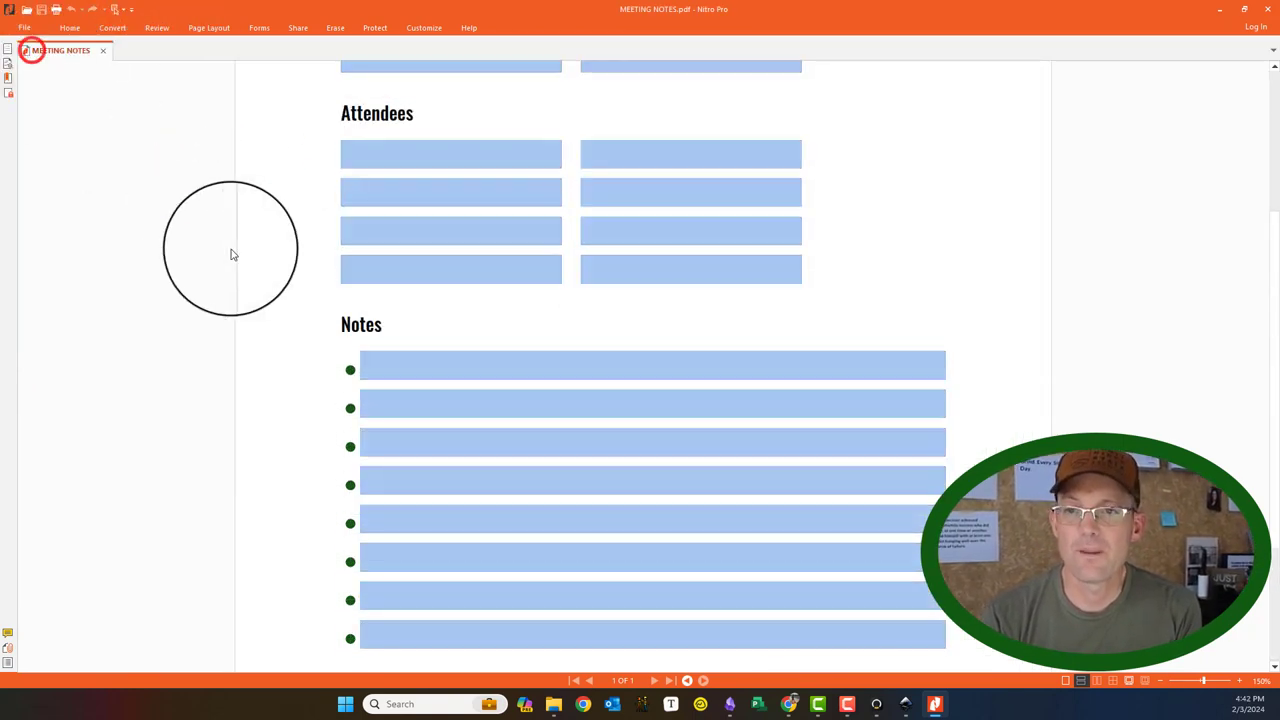
# Step: Fill in 2024-02-03 as the date and the meeting's street address as location
pyautogui.scroll(2, 363, 263)
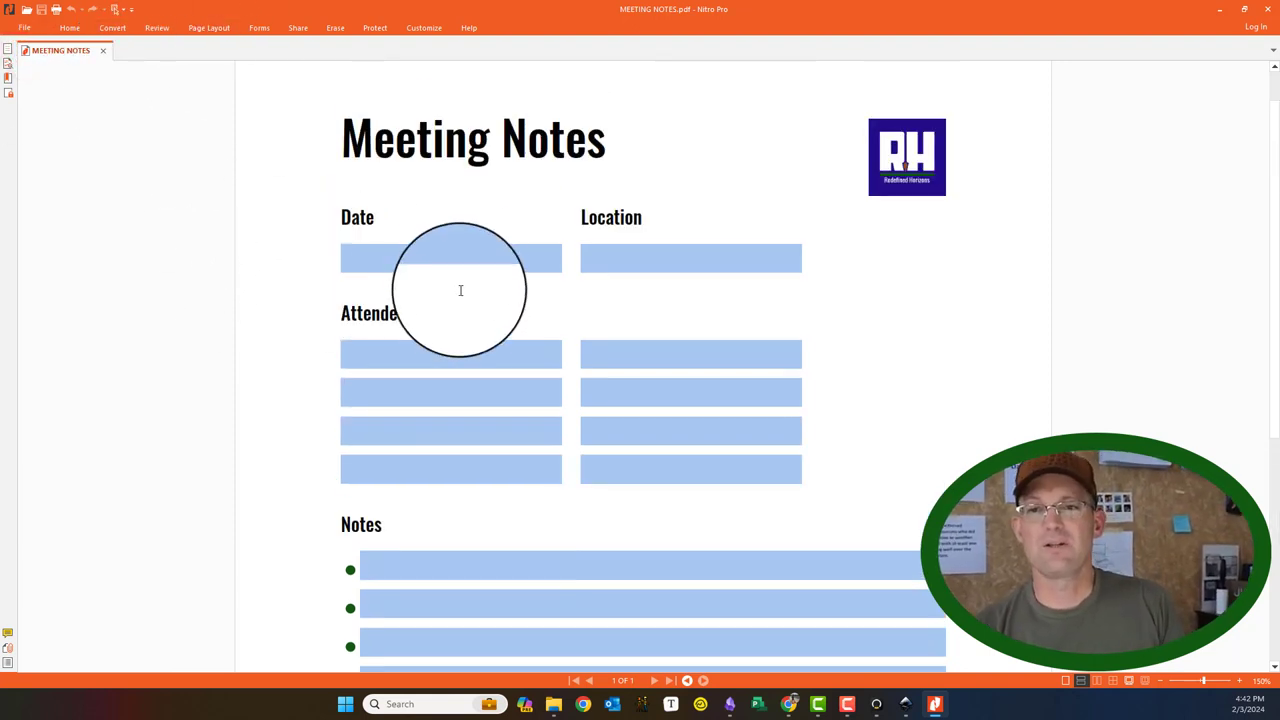
pyautogui.click(457, 260)
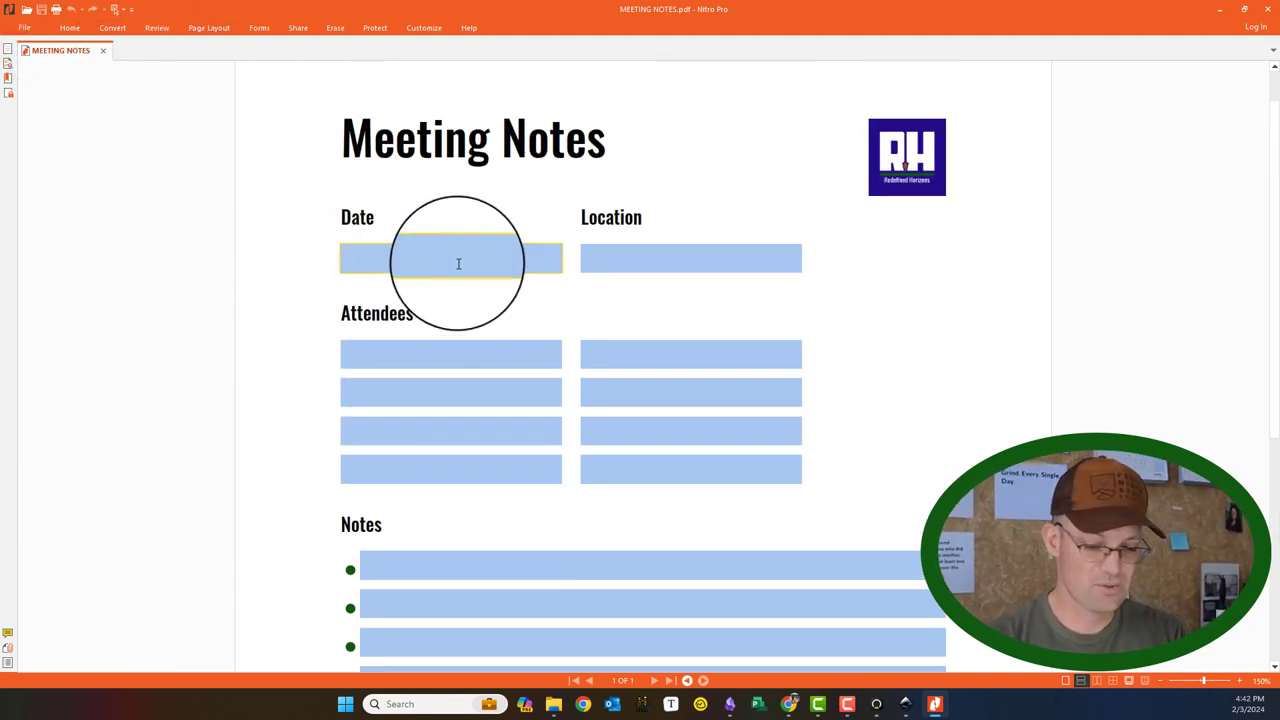
pyautogui.write('2024-02-03')
pyautogui.click(643, 257)
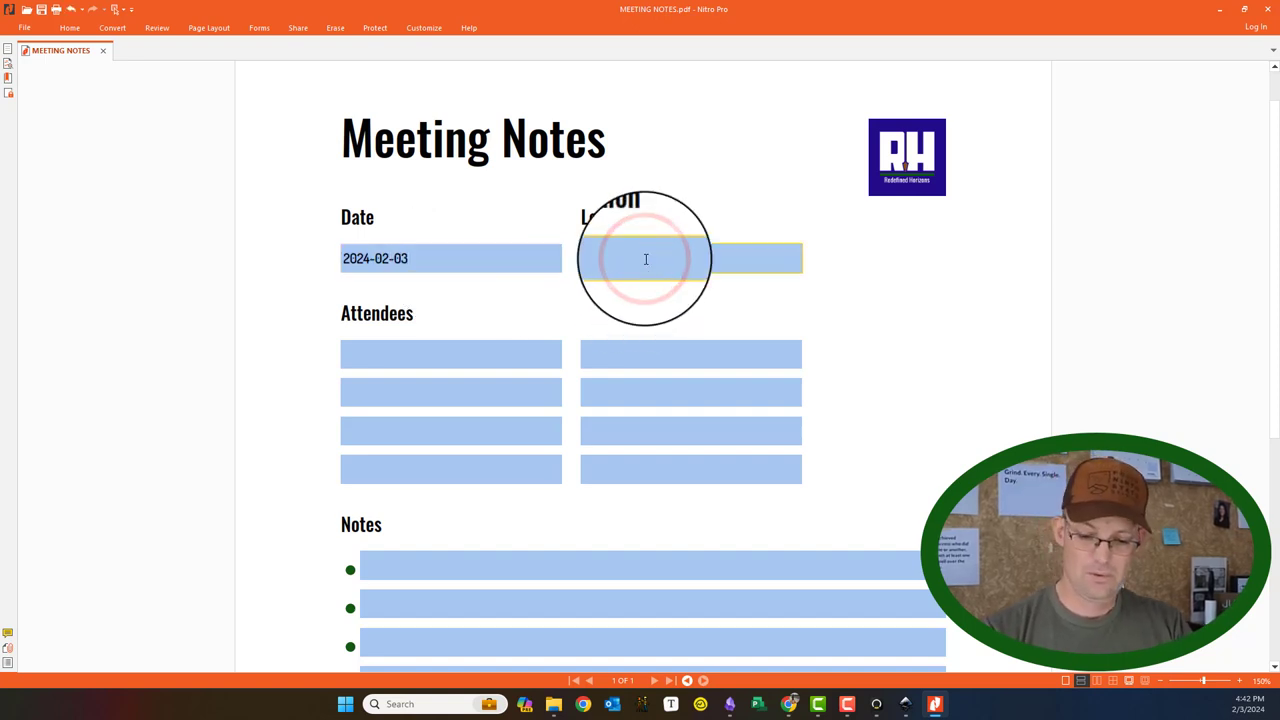
pyautogui.write('West F')
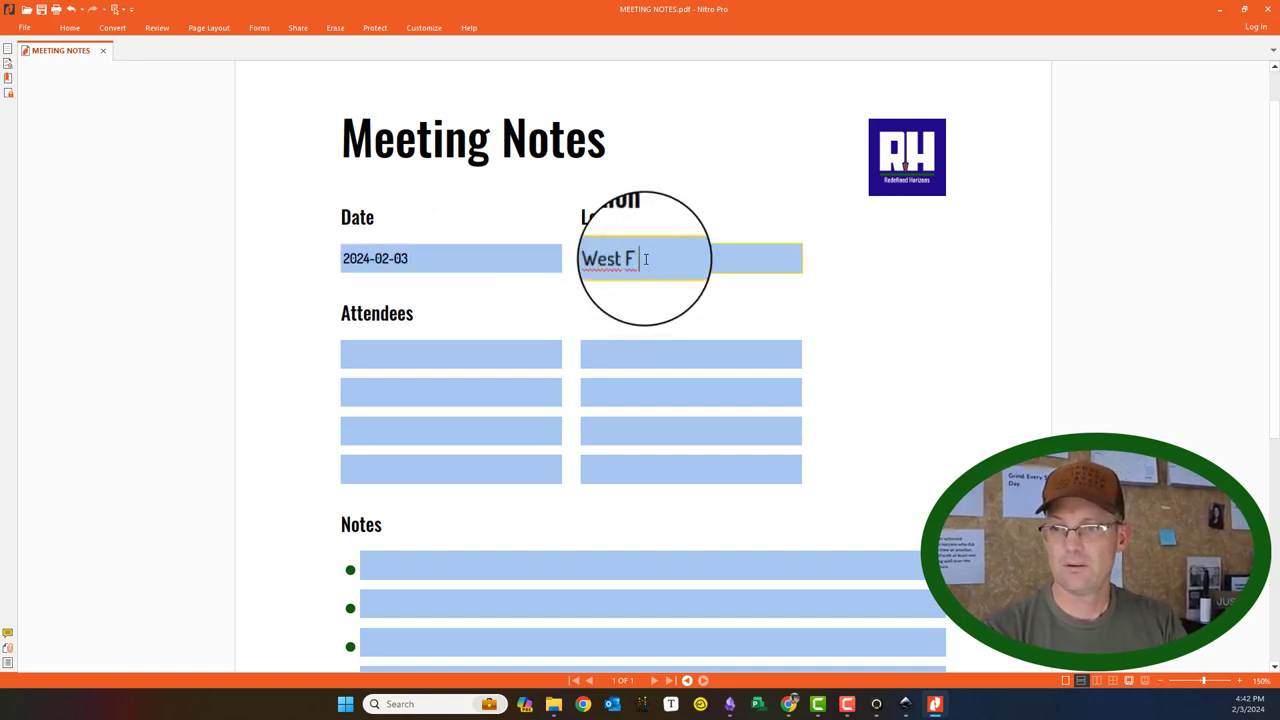
pyautogui.write(' Street,')
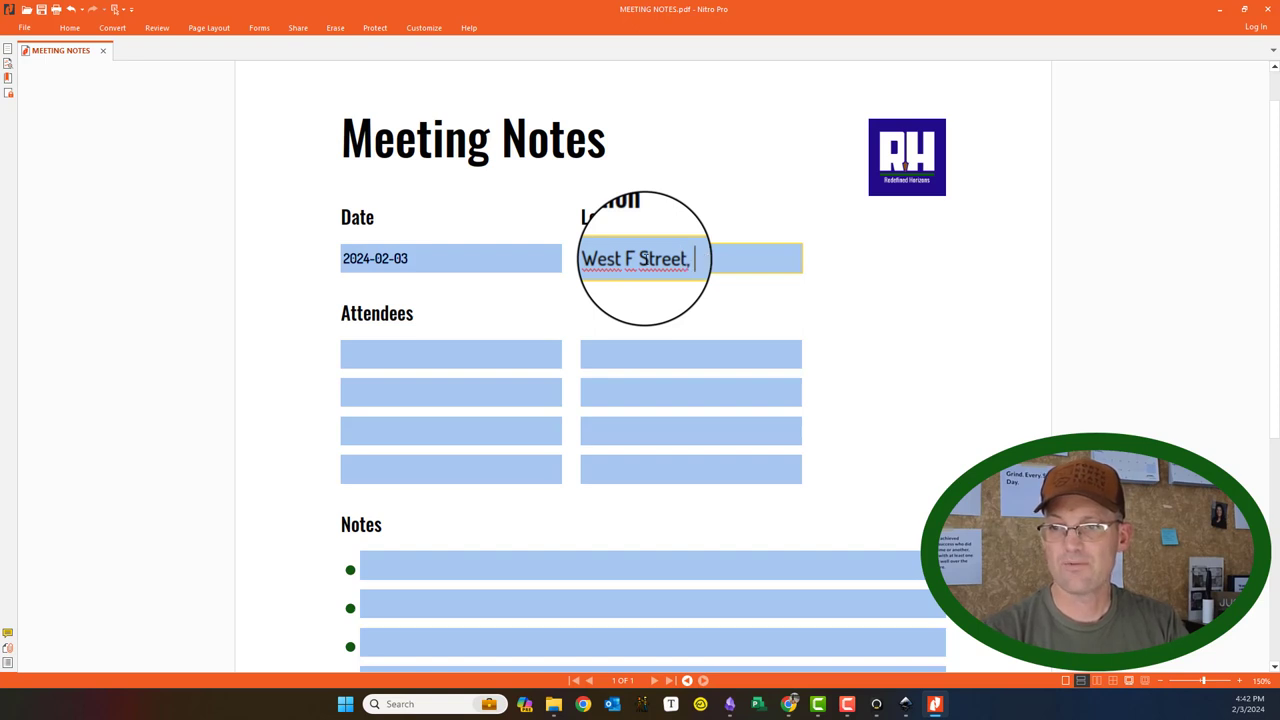
pyautogui.write(' Oakdale')
# Step: Enter two attendee names in the Attendees fields, moving on to the third
pyautogui.click(498, 356)
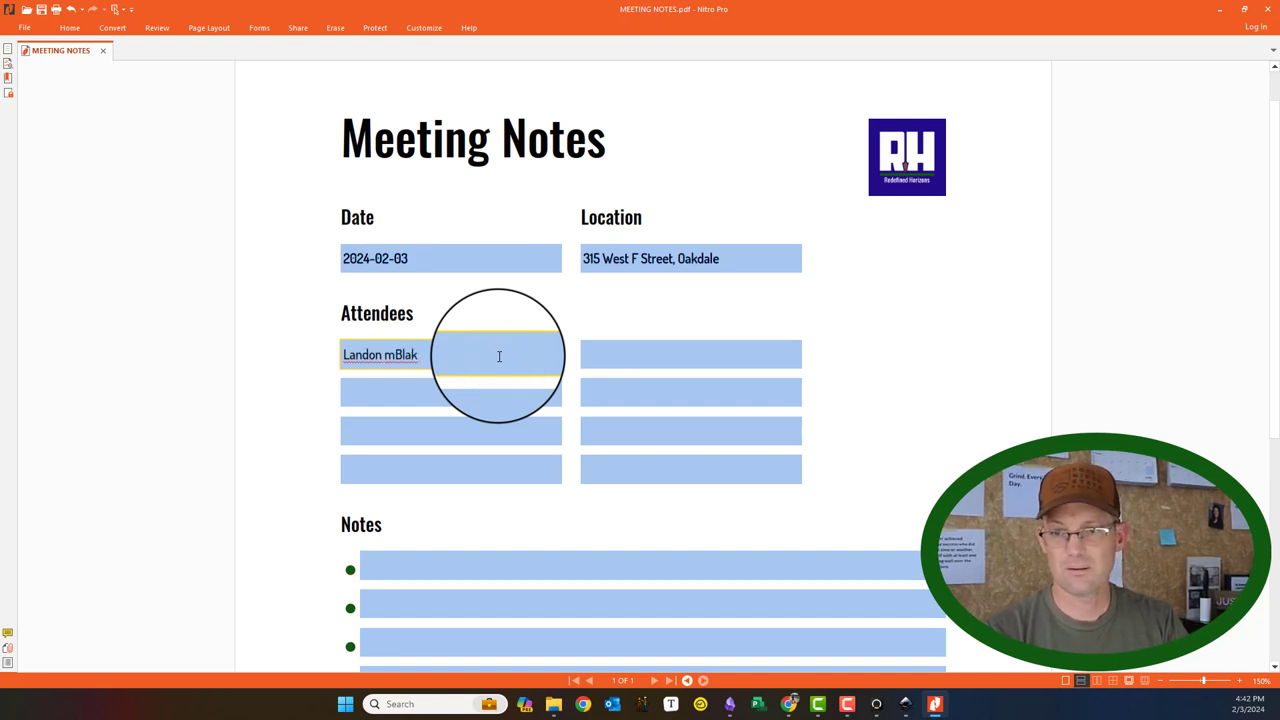
pyautogui.press('Tab')
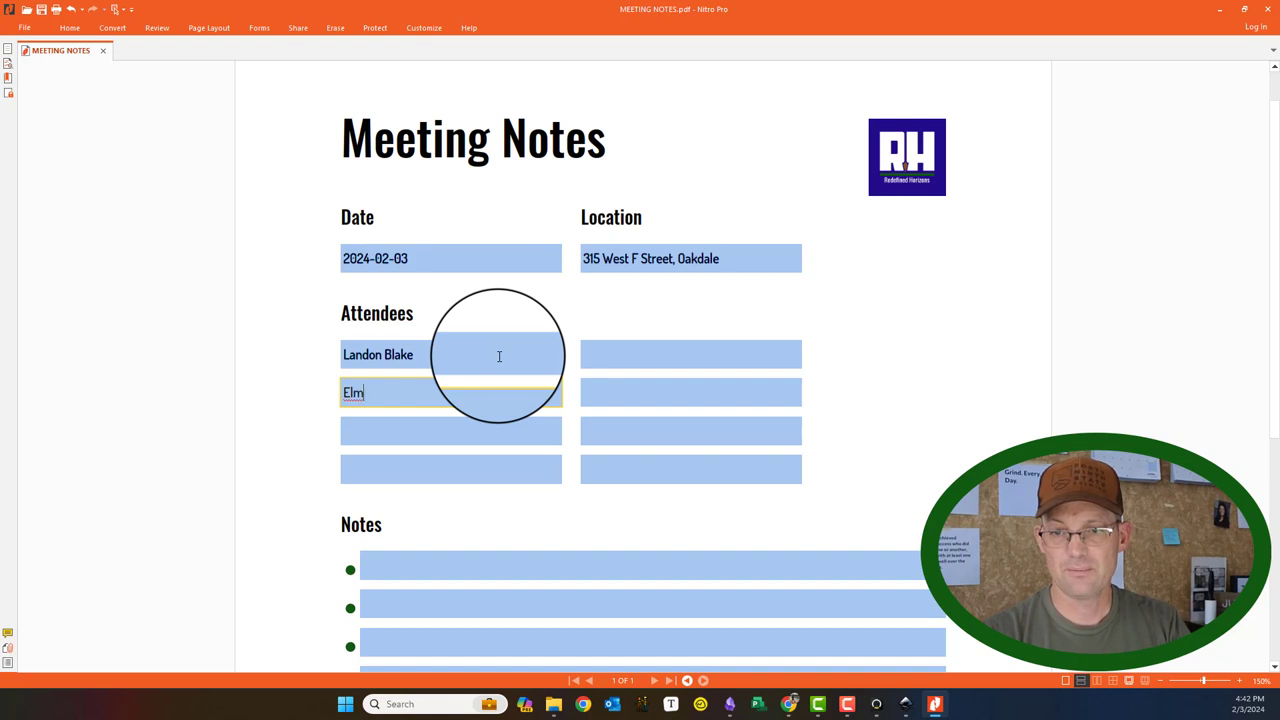
pyautogui.write('Elmer Fudd')
pyautogui.press('Tab')
# Step: Finish the third attendee's name and write a comment about an attendee in the first Notes line
pyautogui.write('Bugs')
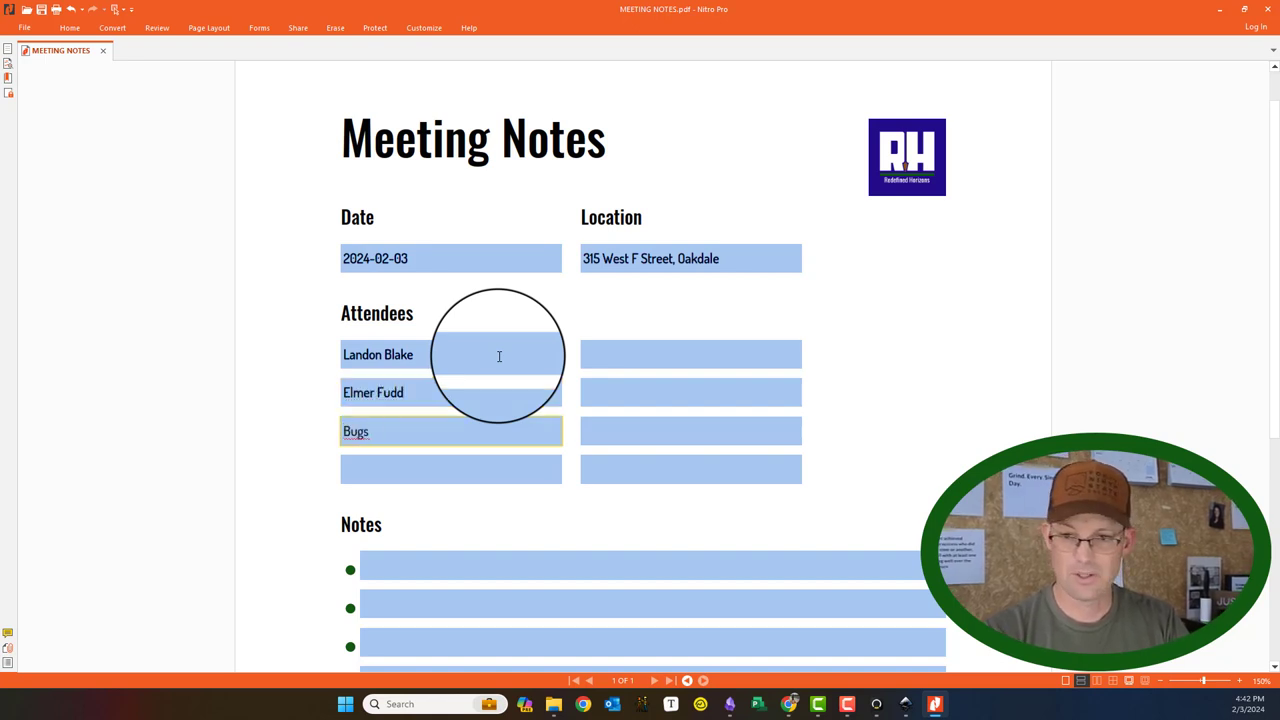
pyautogui.write(' Bunny')
pyautogui.scroll(-2, 477, 457)
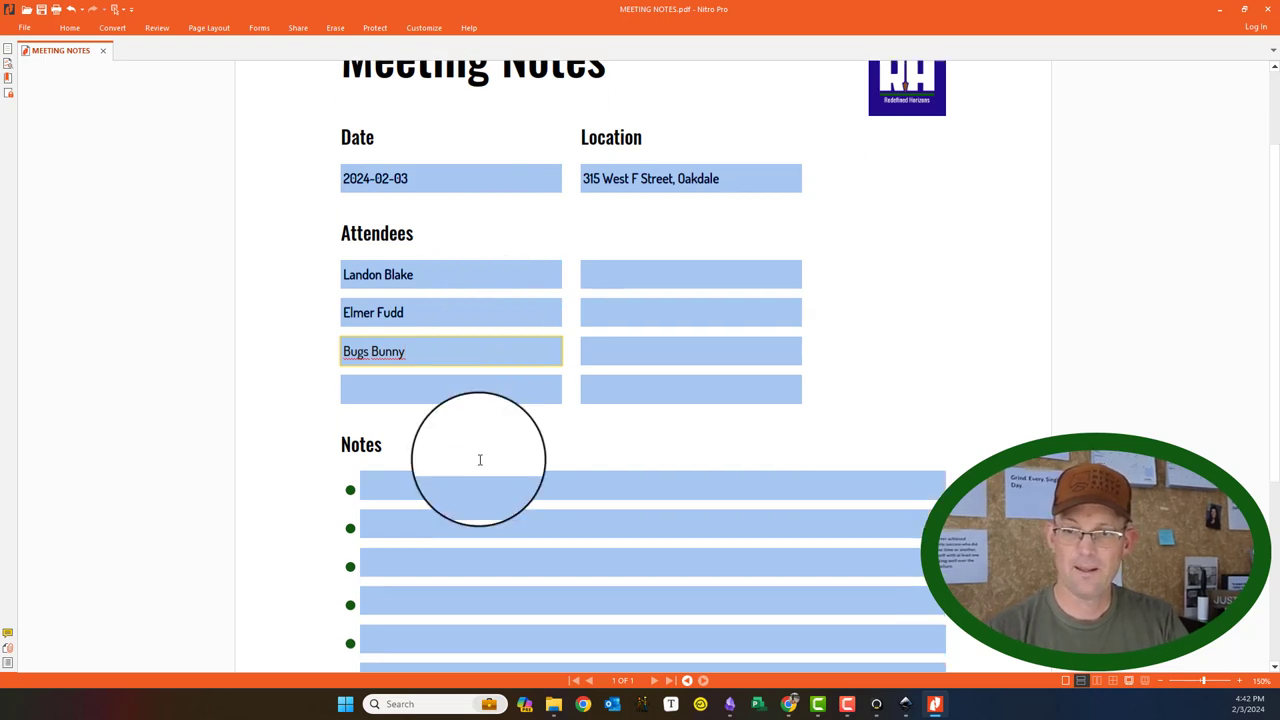
pyautogui.click(418, 487)
pyautogui.write('mer Fudd')
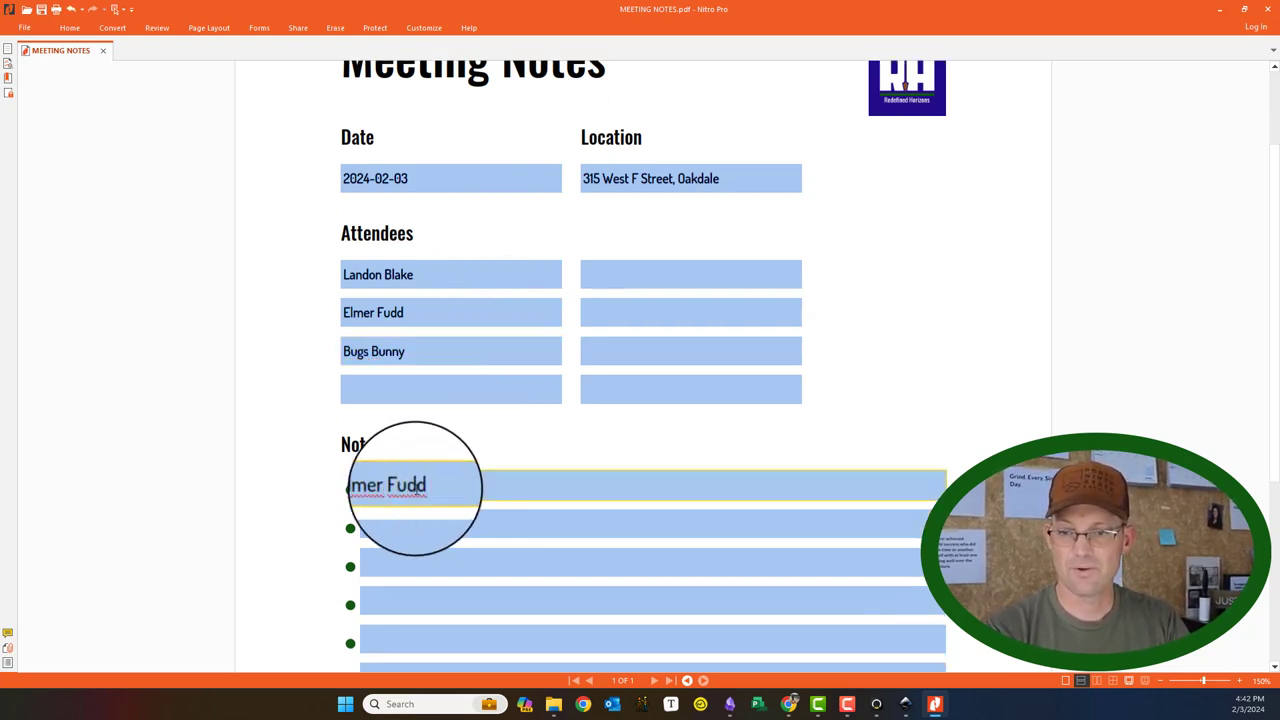
pyautogui.write(' seems a cranky senior citizen.')
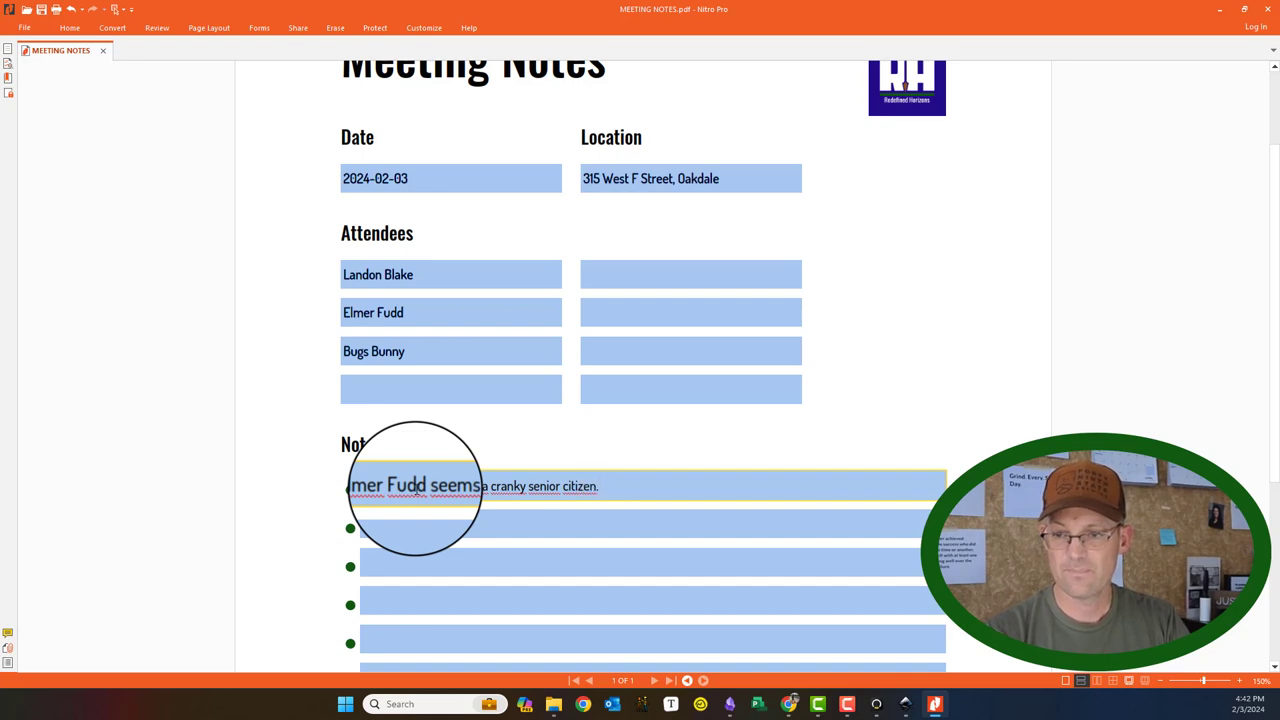
# Step: Write a second attendee comment ending 'spectful.' in the next Notes line and start the large note box
pyautogui.press('Tab')
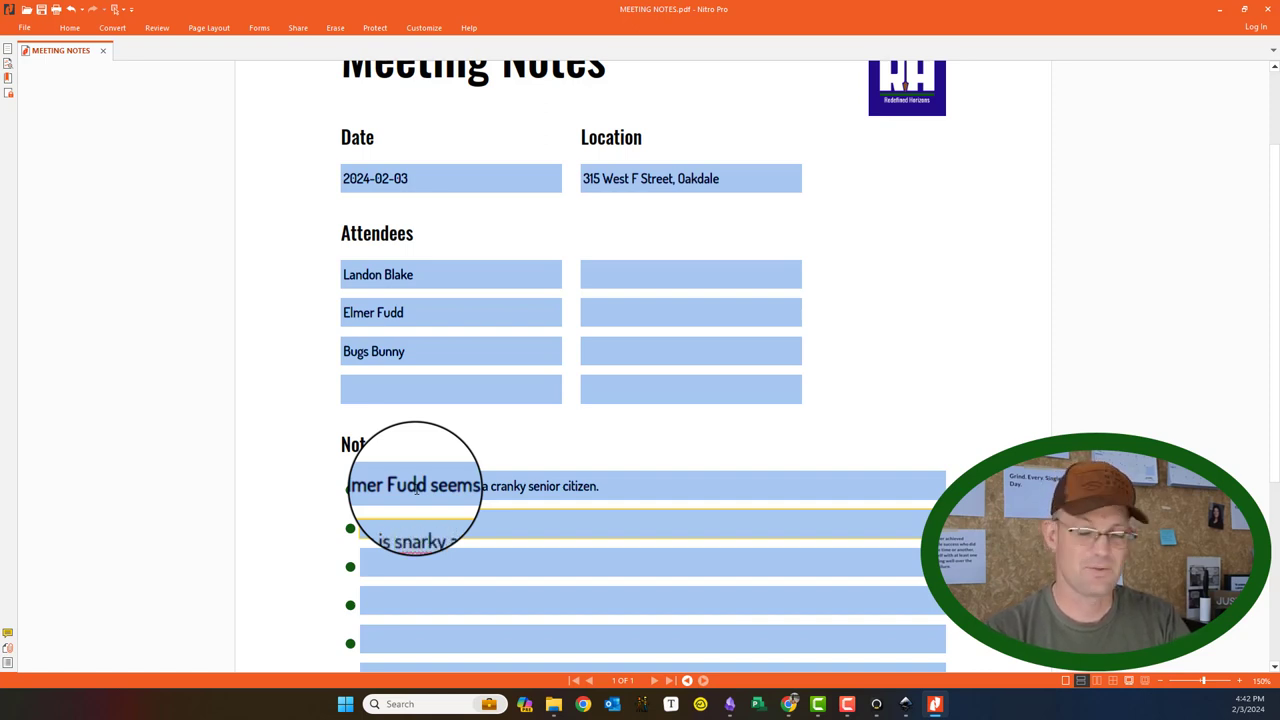
pyautogui.write('spectful.')
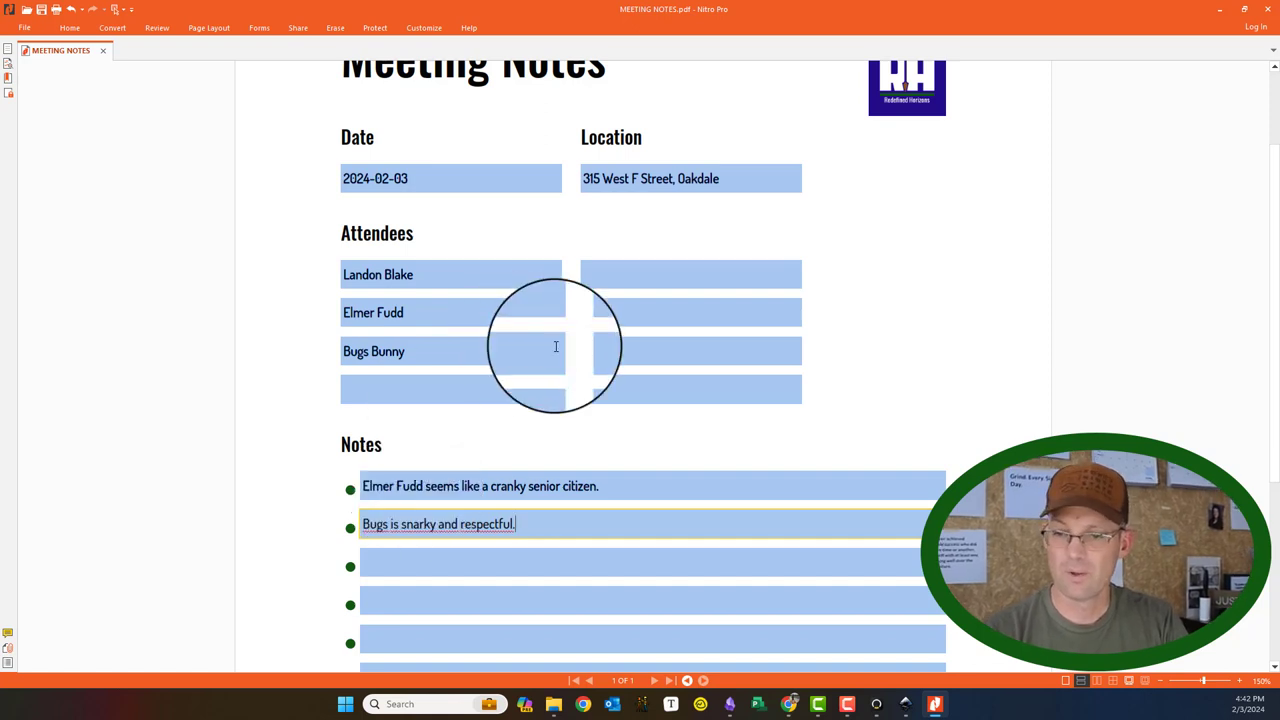
pyautogui.scroll(-3, 607, 370)
pyautogui.click(475, 506)
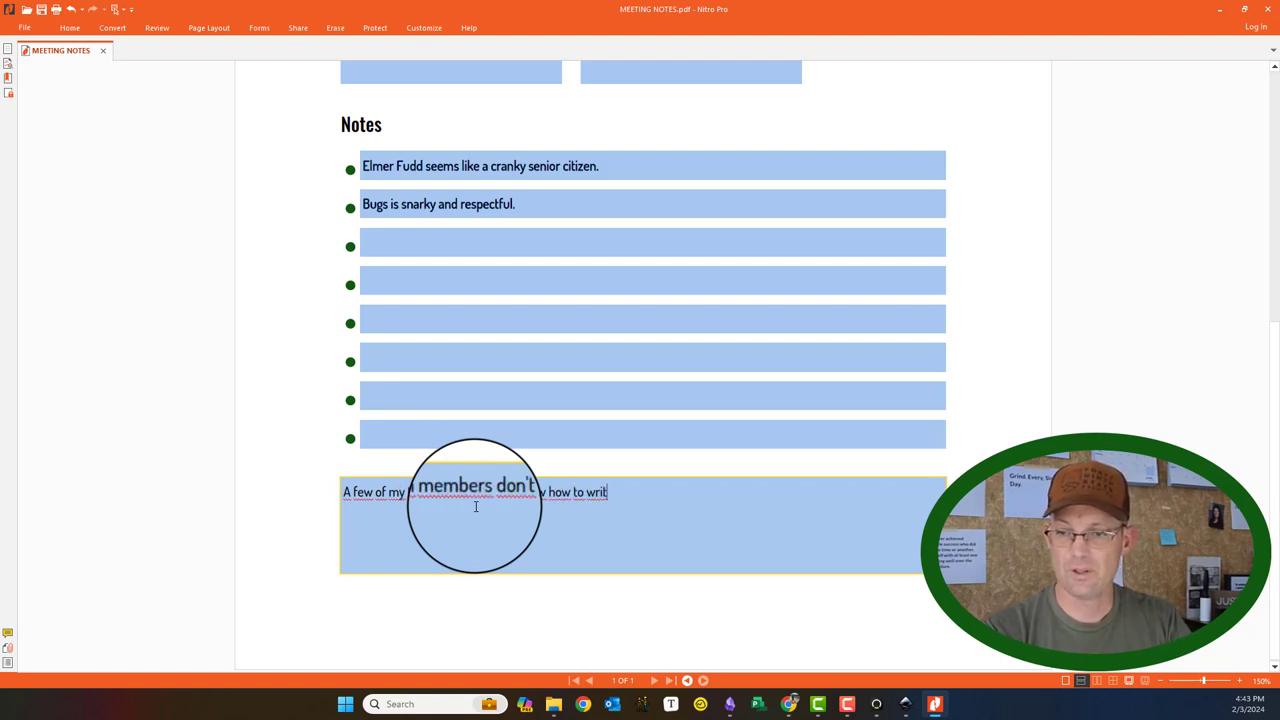
# Step: Continue the large note paragraph and cancel the accidentally opened Convert PDF to Images dialog
pyautogui.write('ort con')
pyautogui.press('alt')
pyautogui.press('c')
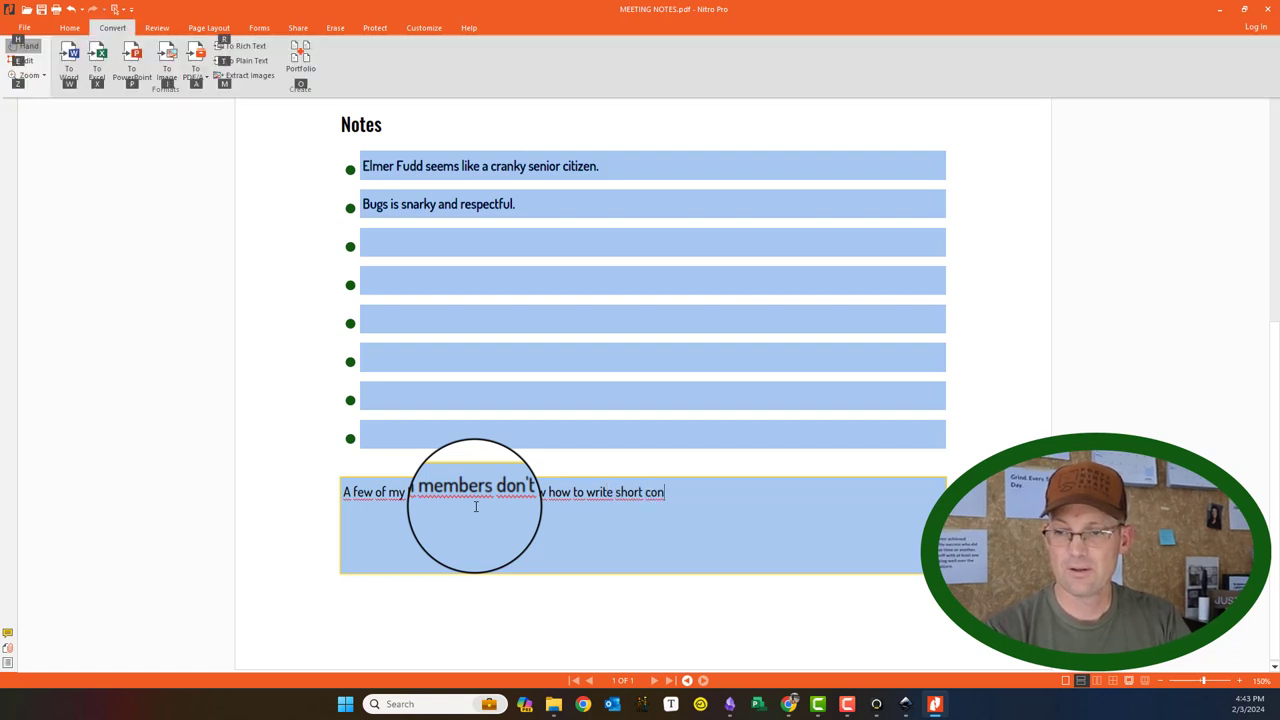
pyautogui.press('i')
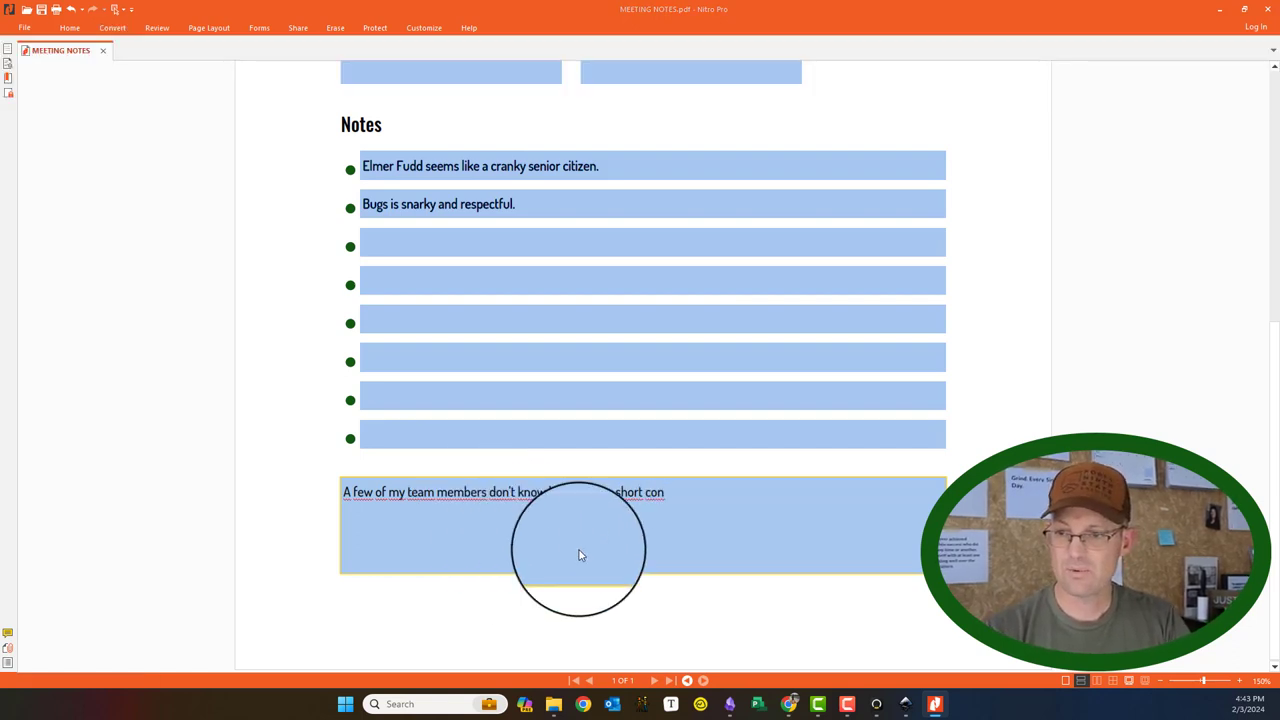
pyautogui.click(742, 552)
# Step: Finish the paragraph so it ends with 'note taking text box just for them.'
pyautogui.click(746, 482)
pyautogui.write('ise te')
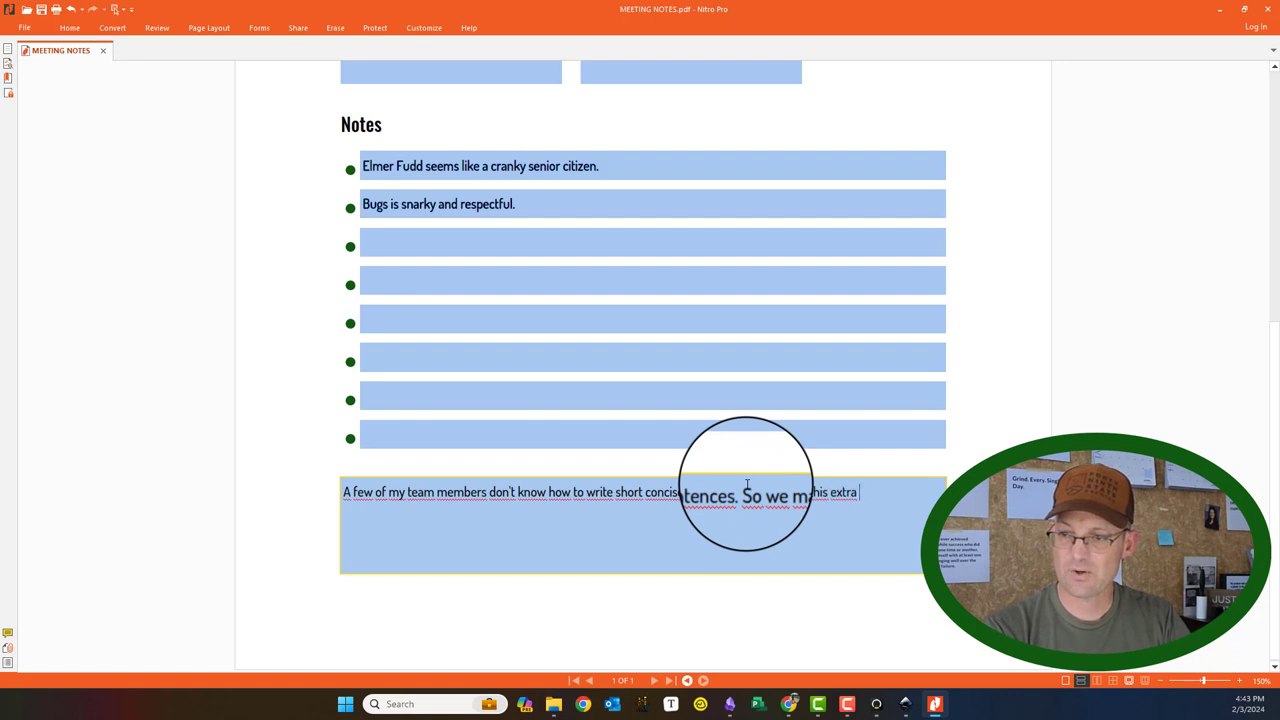
pyautogui.write('not')
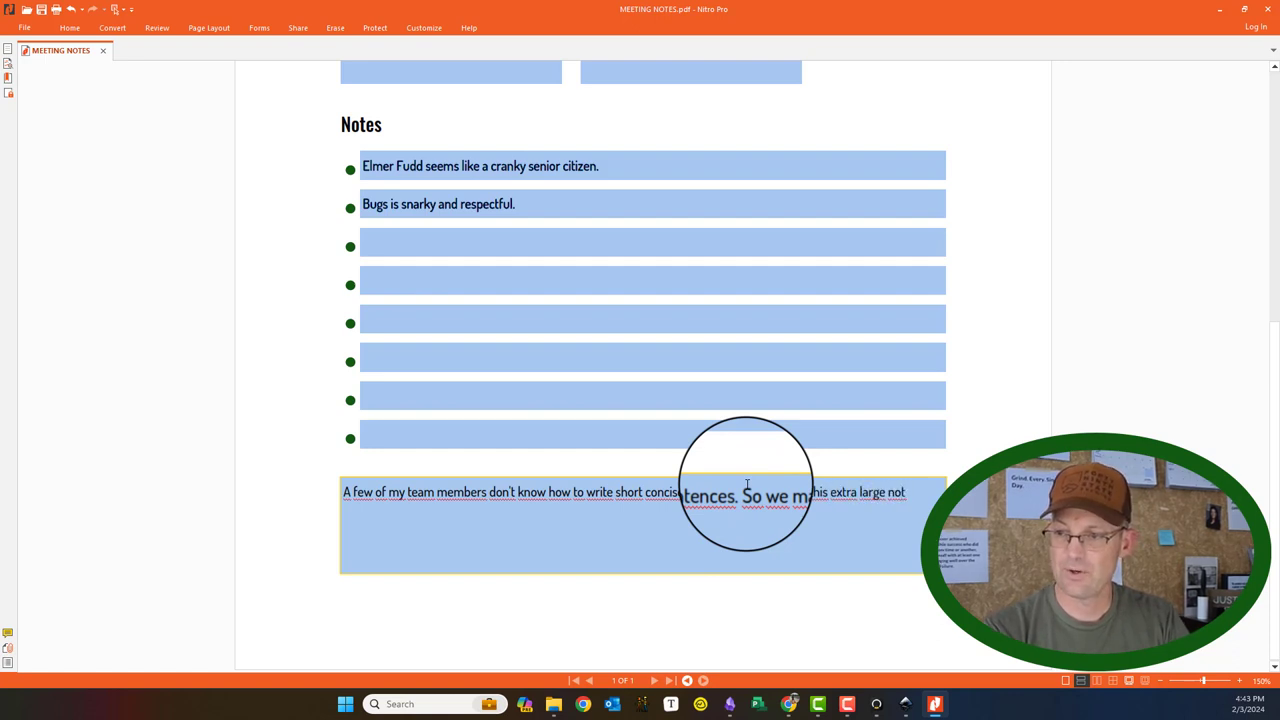
pyautogui.write('e taking t')
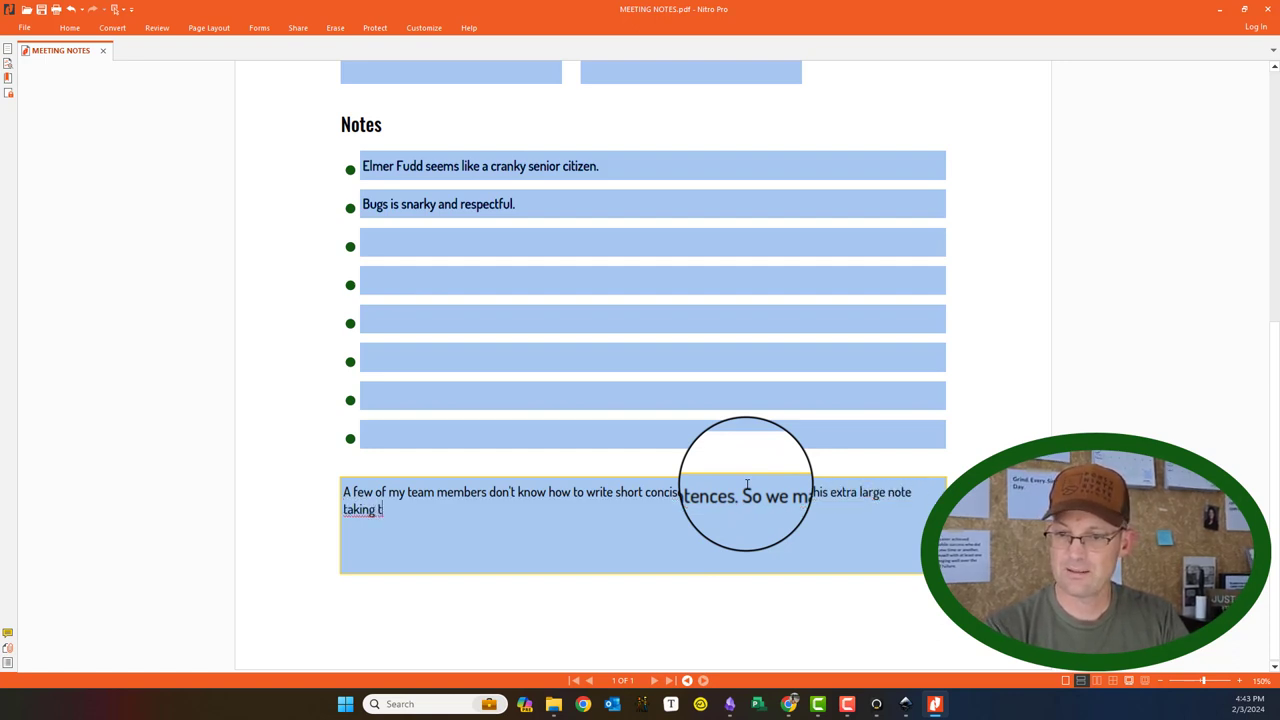
pyautogui.write('ext box just for t')
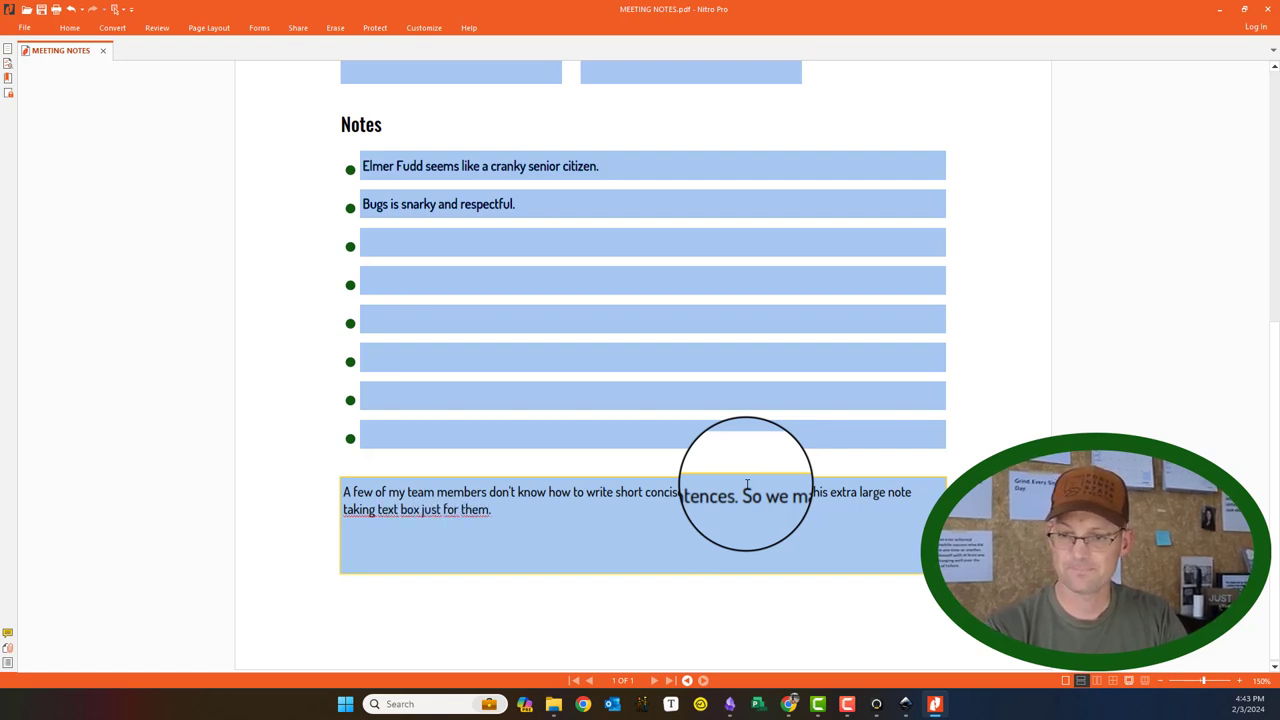
pyautogui.write('hem.')
# Step: Save the completed Meeting Notes form and scroll through the filled page to review it
pyautogui.click(41, 9)
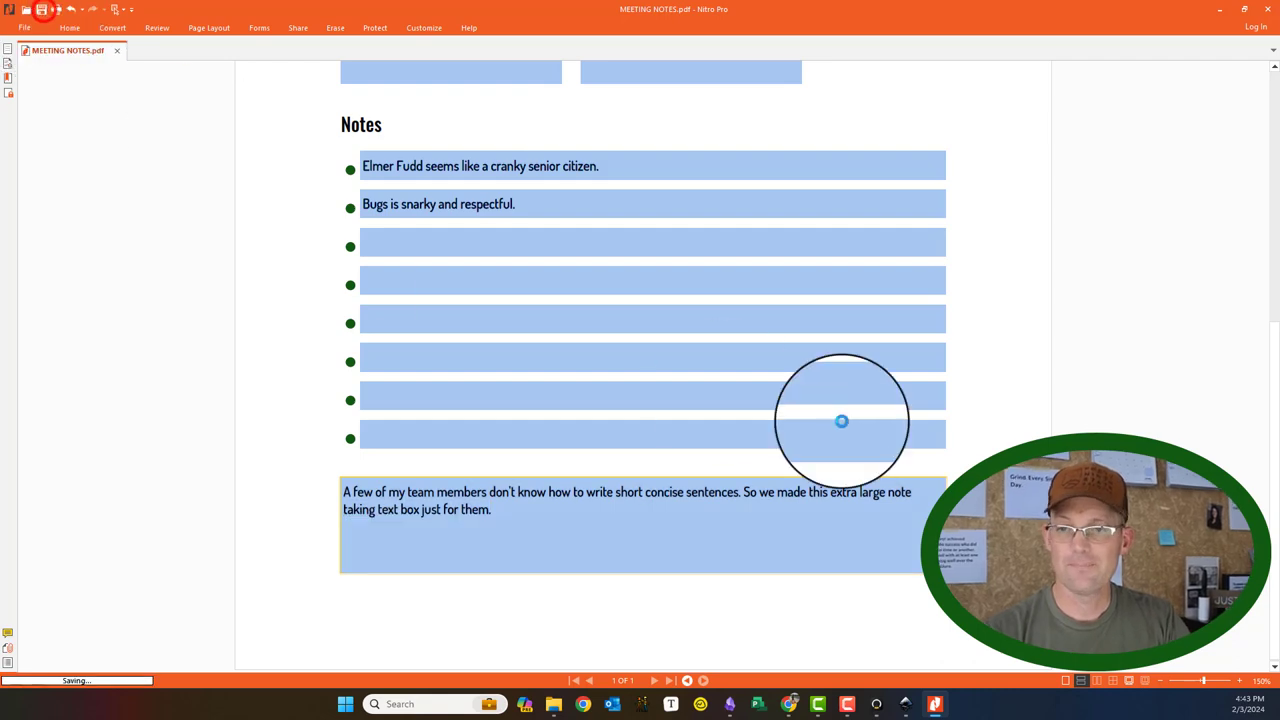
pyautogui.scroll(5, 842, 425)
pyautogui.scroll(-5, 842, 425)
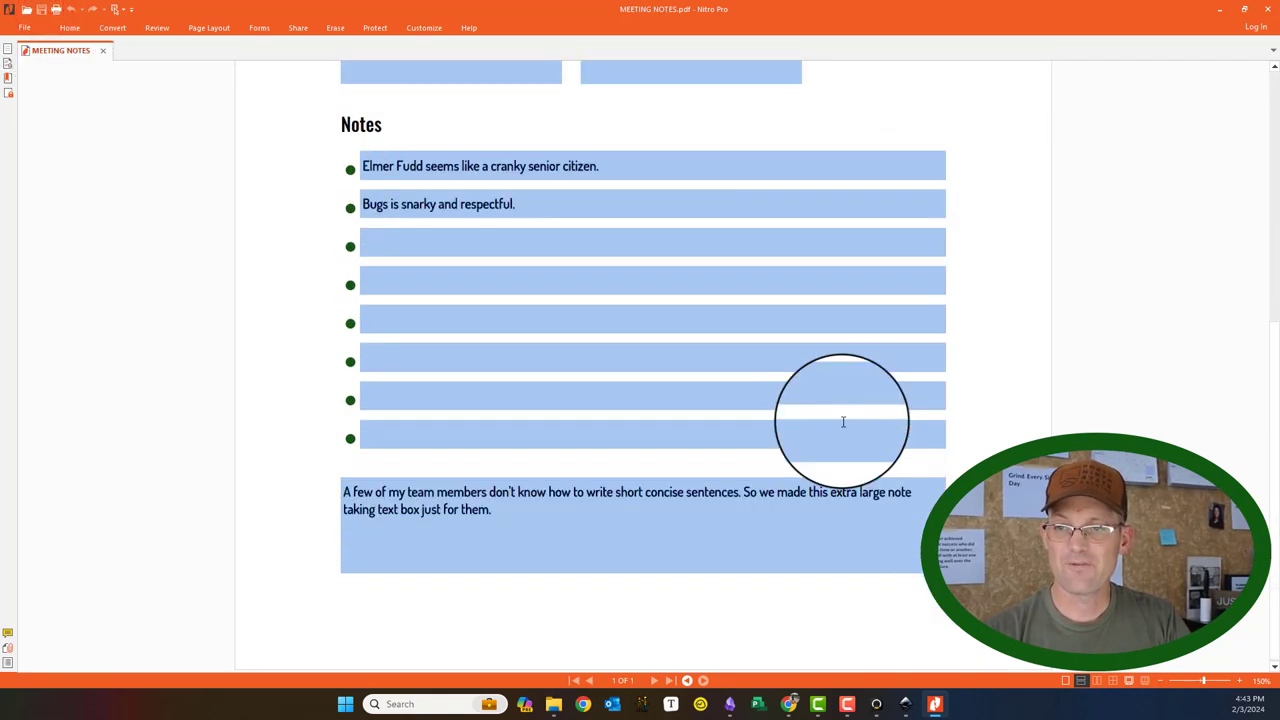
pyautogui.scroll(-3, 842, 422)
pyautogui.scroll(2, 843, 417)
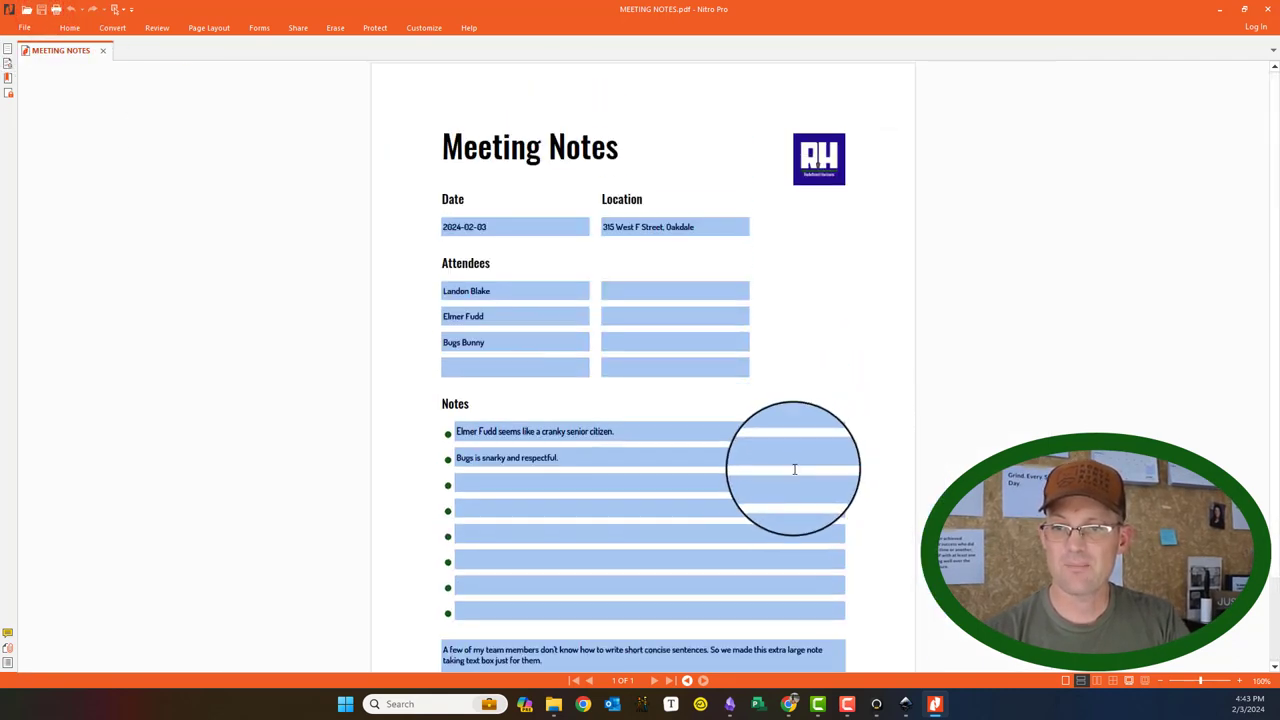
pyautogui.scroll(-2, 770, 505)
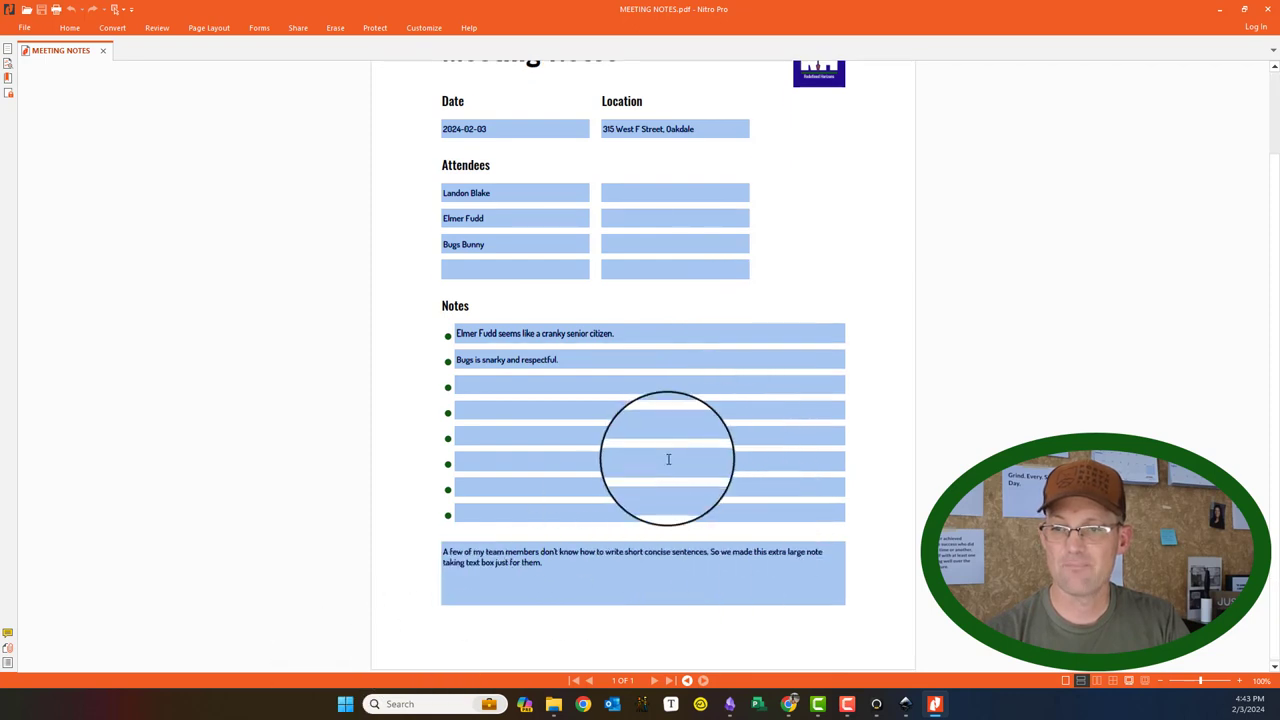
pyautogui.scroll(2, 679, 470)
pyautogui.scroll(-2, 677, 477)
pyautogui.scroll(2, 690, 440)
pyautogui.scroll(-2, 486, 481)
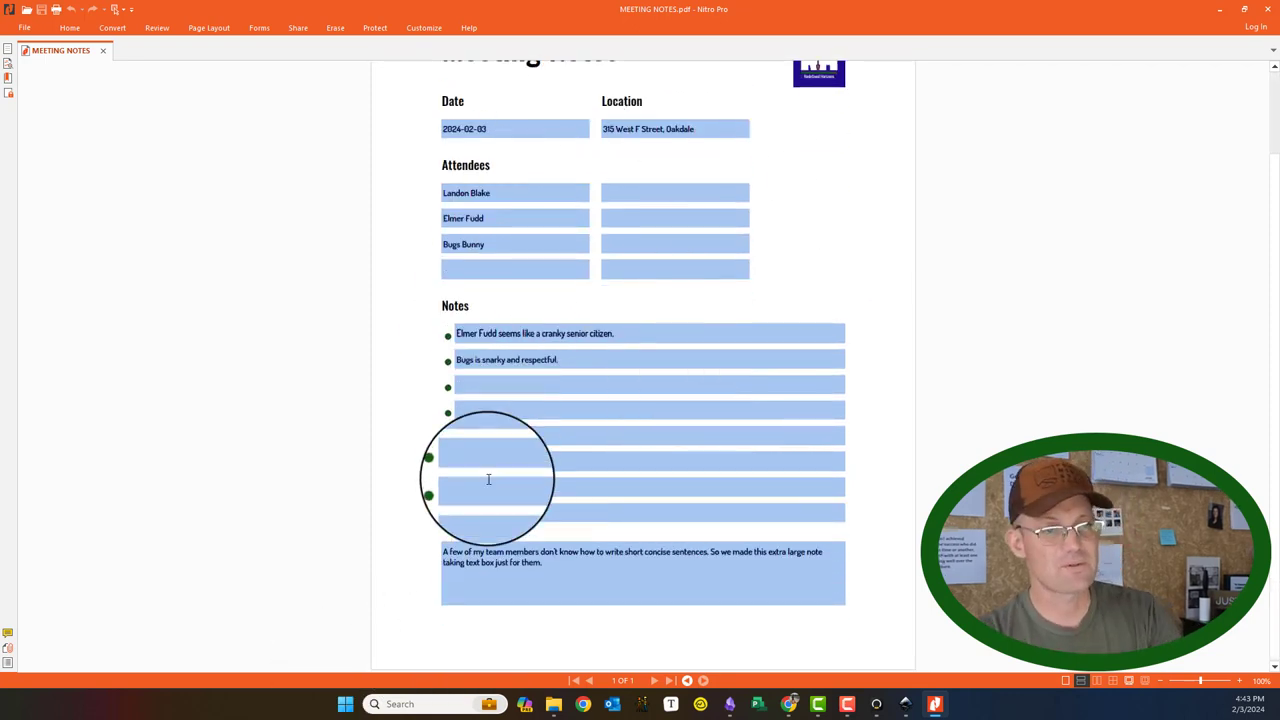